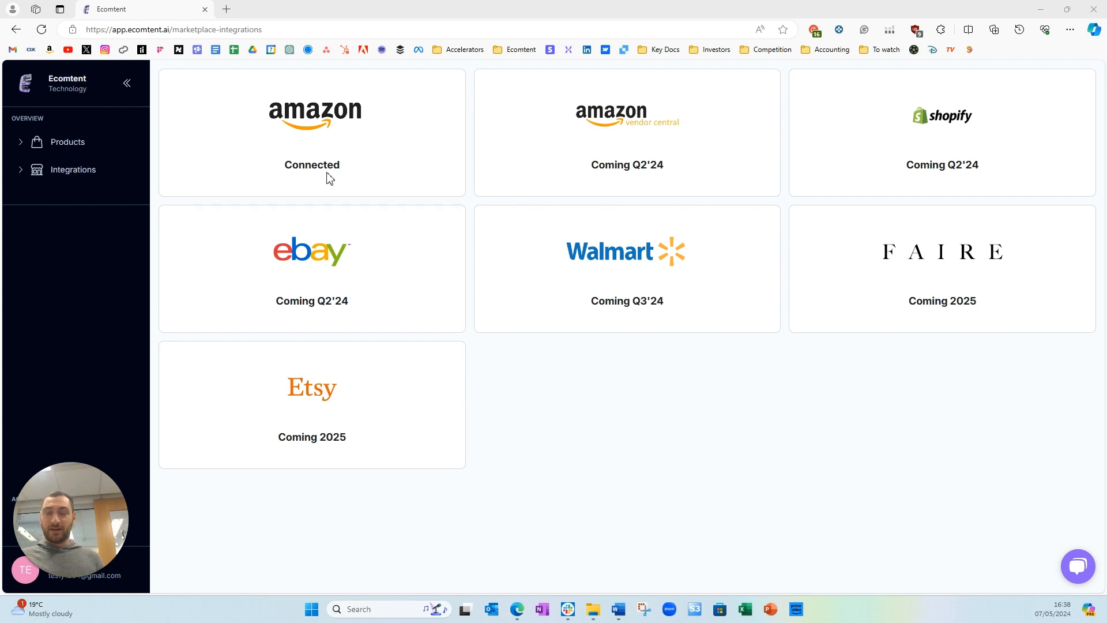
Open the product listings and filter them to the country US.
{"action": "left_click", "coordinate": [85, 152]}
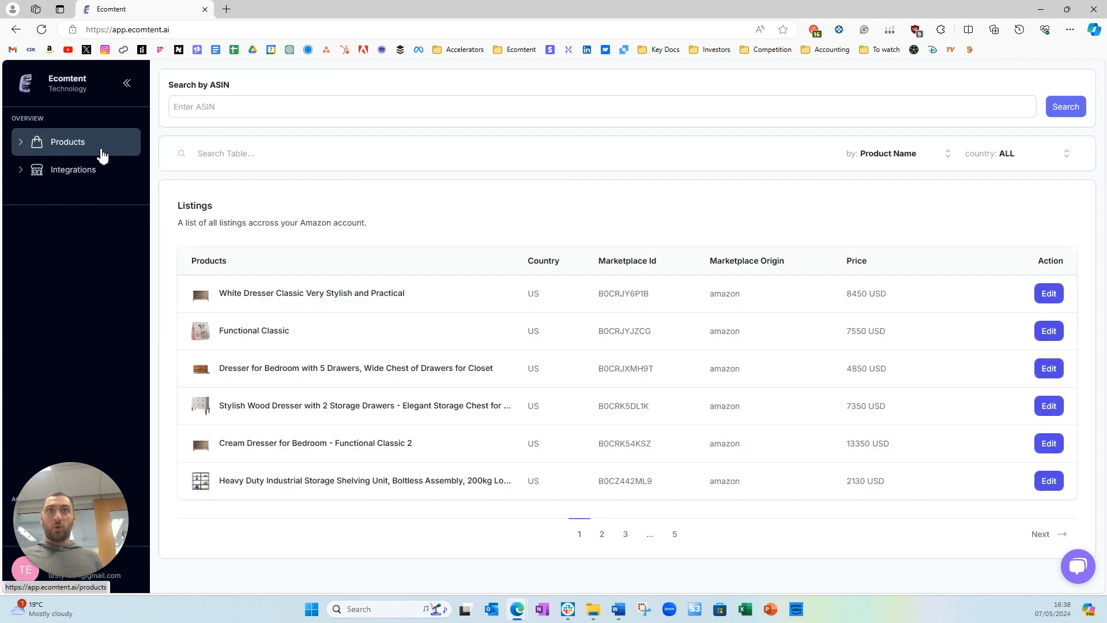
{"action": "left_click", "coordinate": [187, 115]}
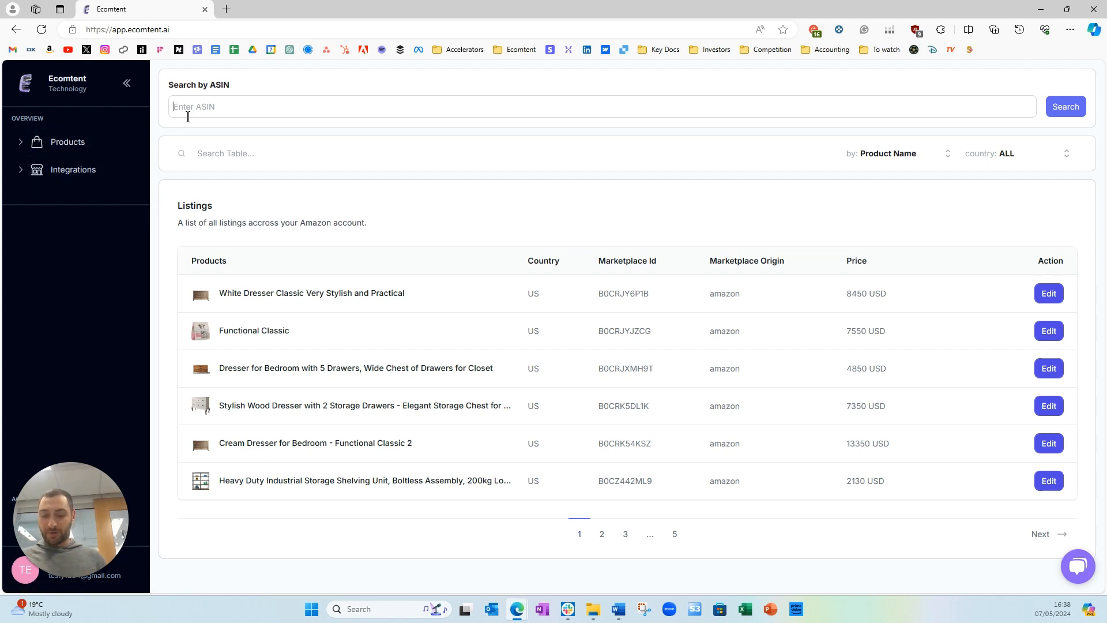
{"action": "type", "text": "B"}
{"action": "key", "text": "BackSpace"}
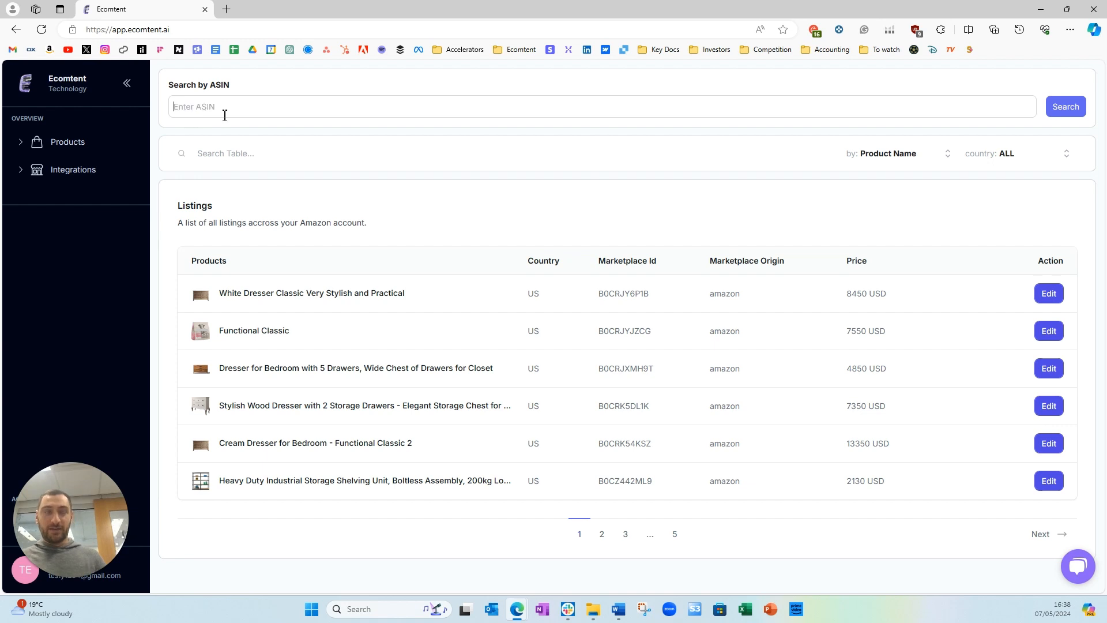
{"action": "left_click", "coordinate": [1016, 154]}
{"action": "left_click", "coordinate": [988, 217]}
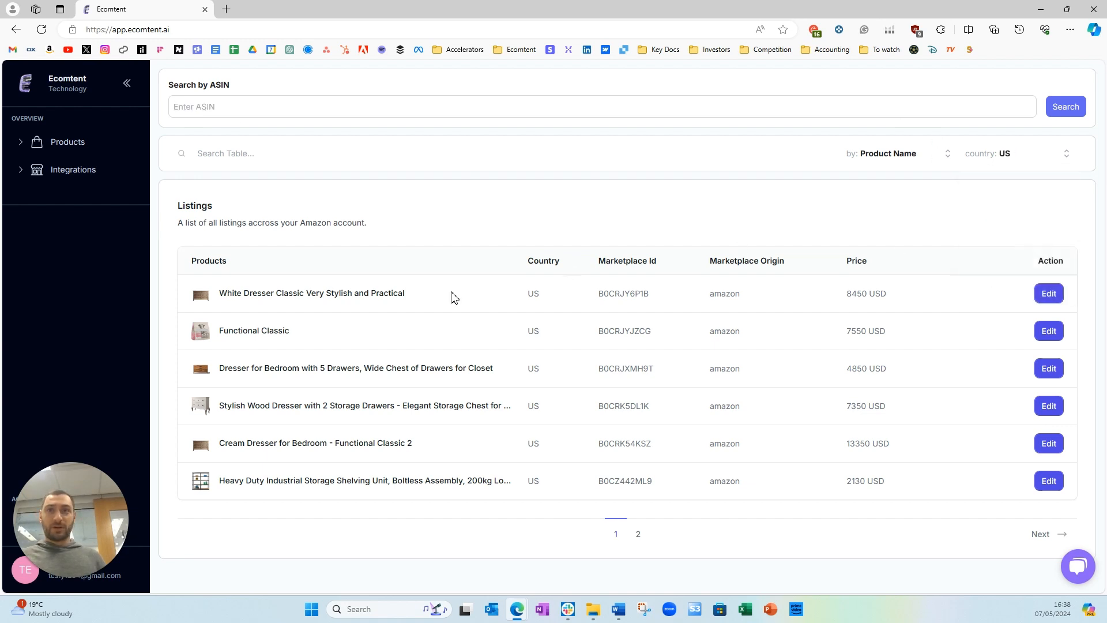
Open the "Outdoor Firepit with 60 Inch Round Wicker Tabletop" listing from the second results page and launch its image editor.
{"action": "left_click", "coordinate": [638, 533]}
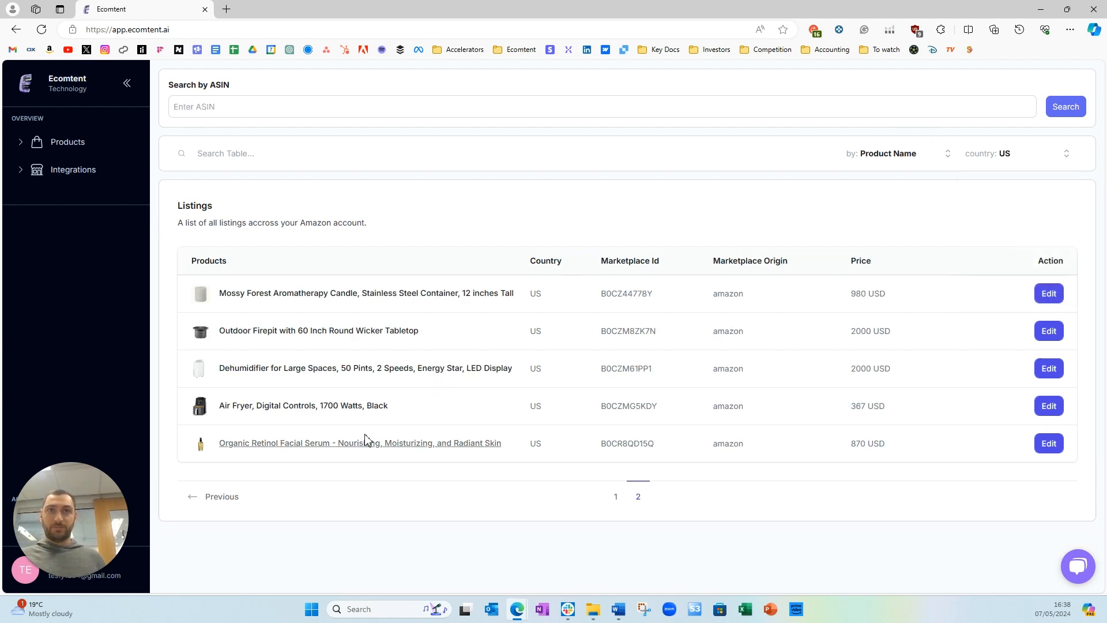
{"action": "left_click", "coordinate": [269, 407]}
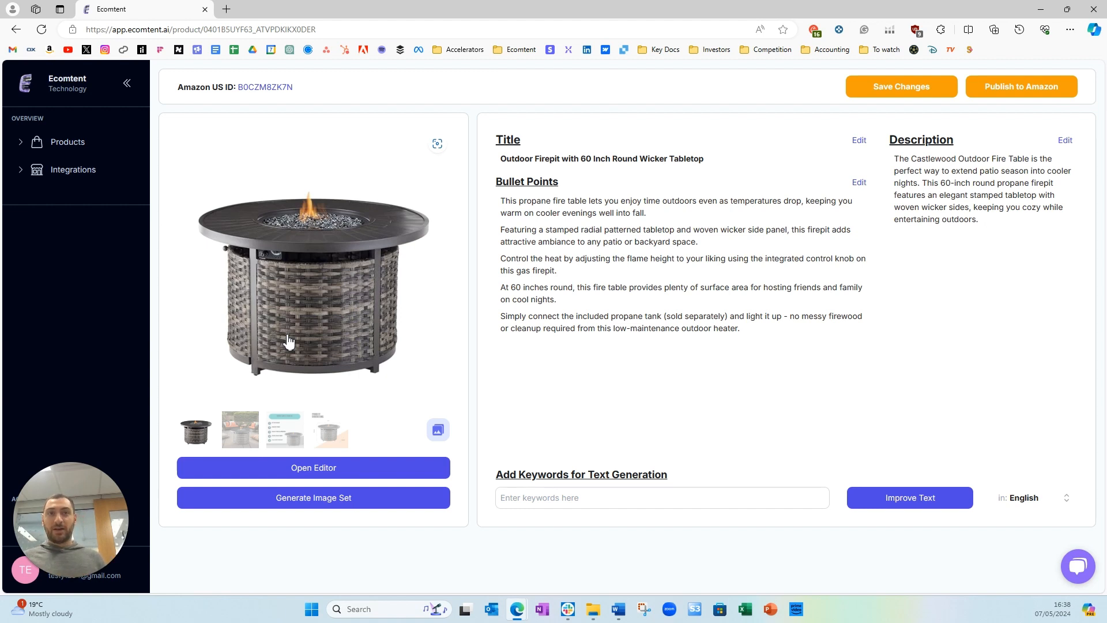
{"action": "left_click", "coordinate": [346, 501]}
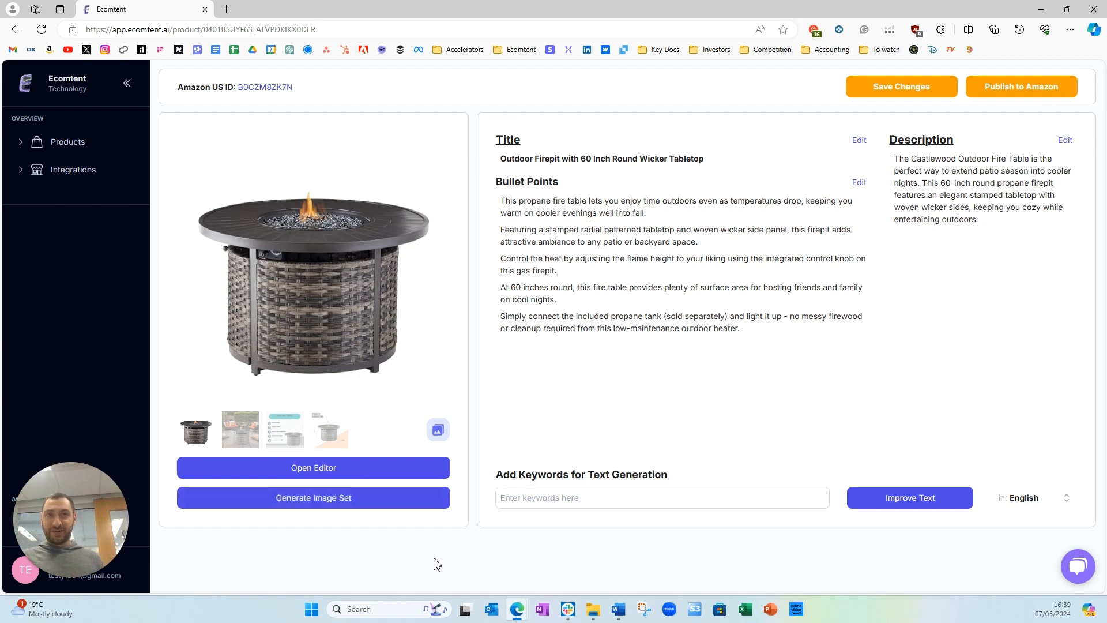
{"action": "left_click", "coordinate": [344, 469]}
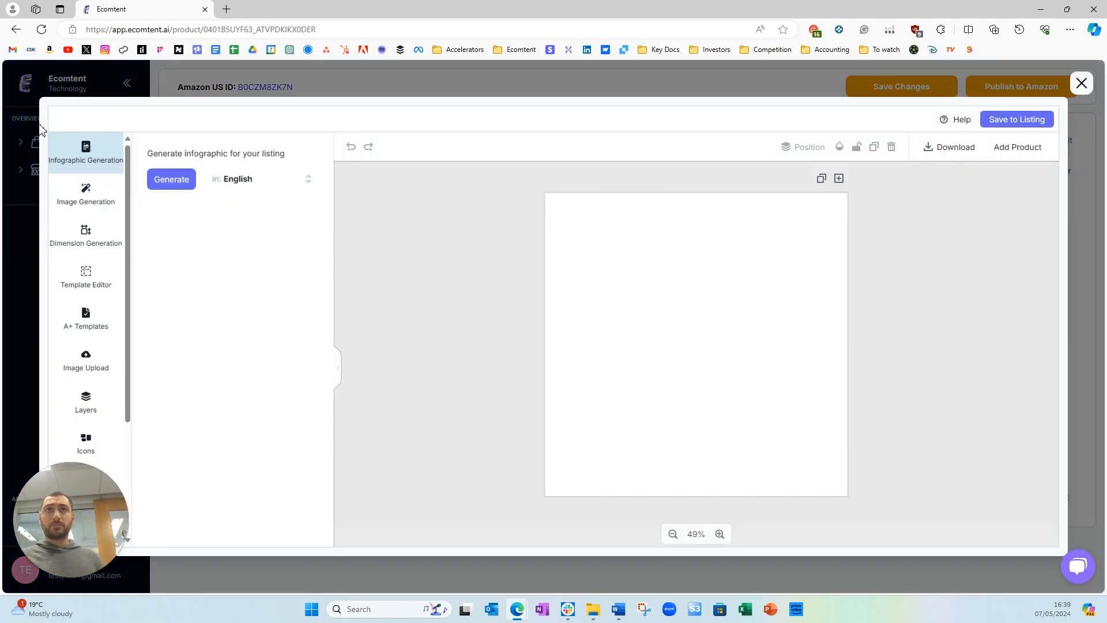
Generate an English infographic for the firepit and apply the black default template with the benefits listed beside the product.
{"action": "left_click", "coordinate": [171, 179]}
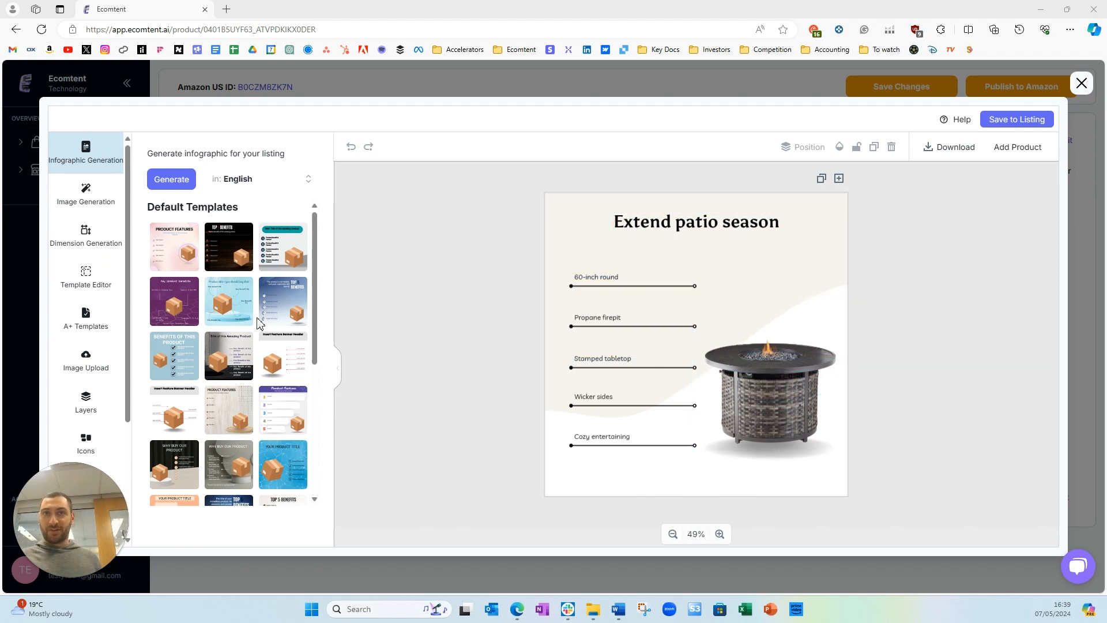
{"action": "scroll", "coordinate": [251, 340], "scroll_direction": "down", "scroll_amount": 2}
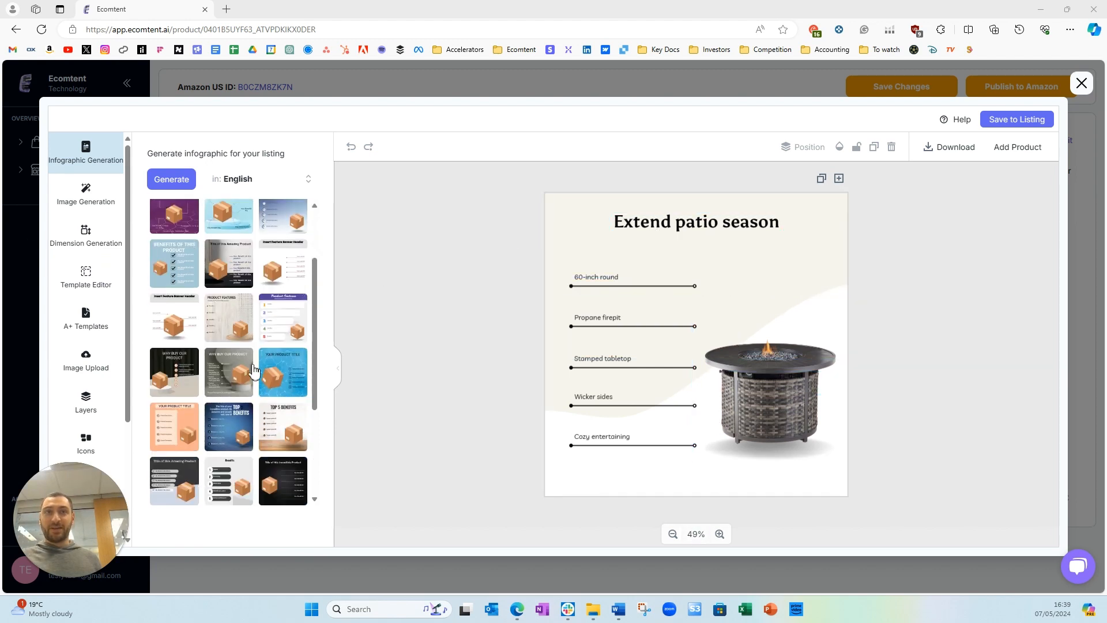
{"action": "left_click", "coordinate": [275, 430]}
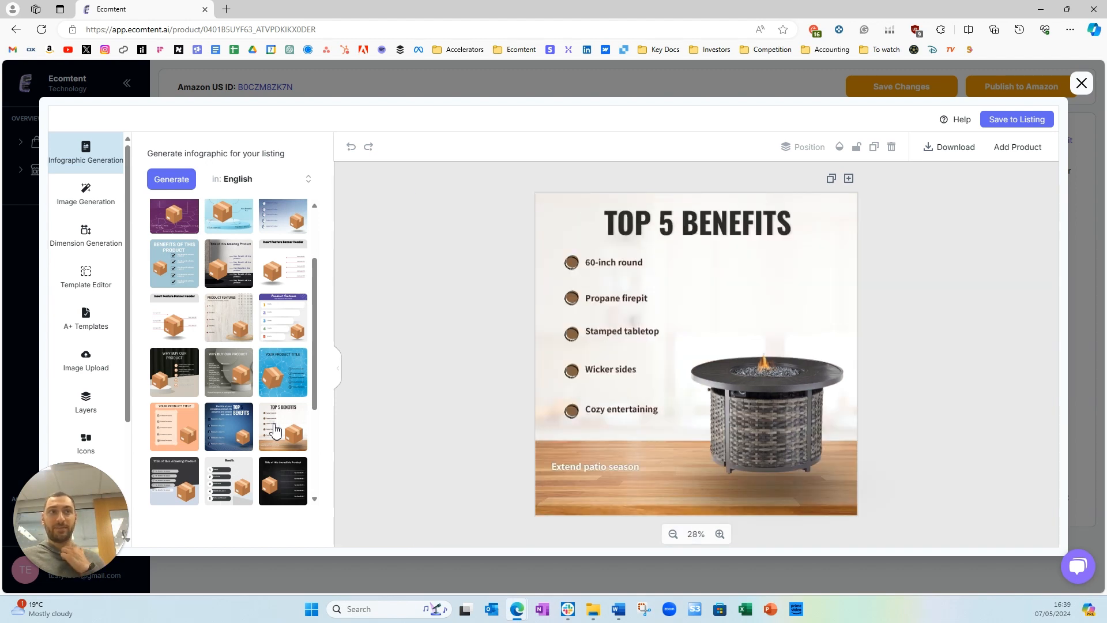
{"action": "left_click", "coordinate": [288, 493]}
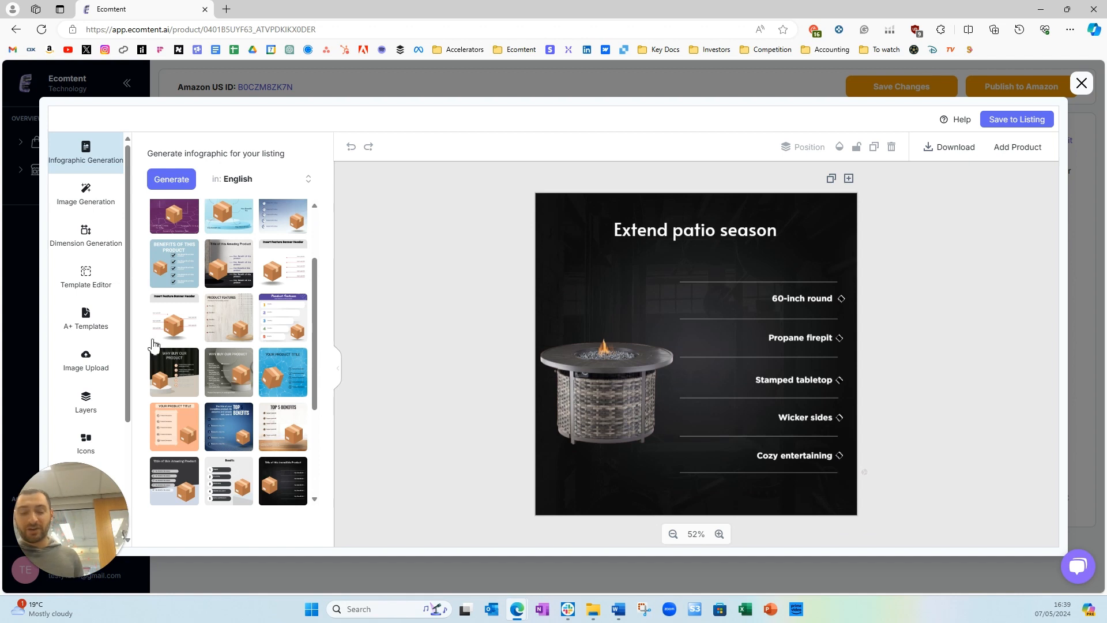
Change the font of the "Extend patio season" heading to KumbhSans-Bold in the template editor.
{"action": "left_click", "coordinate": [103, 289]}
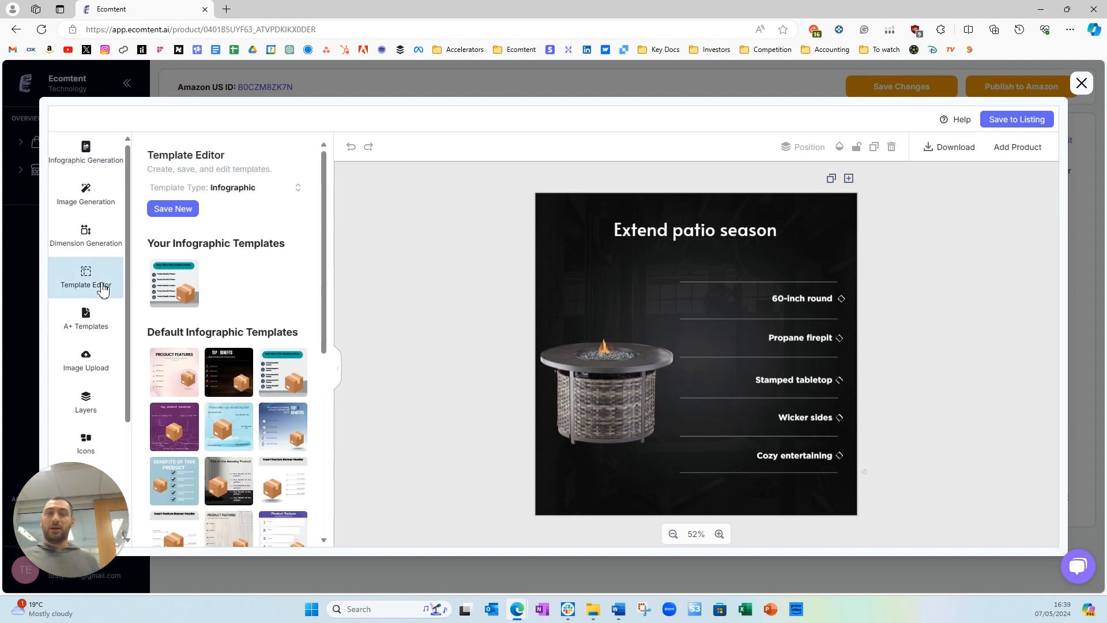
{"action": "left_click", "coordinate": [638, 244]}
{"action": "left_click", "coordinate": [433, 148]}
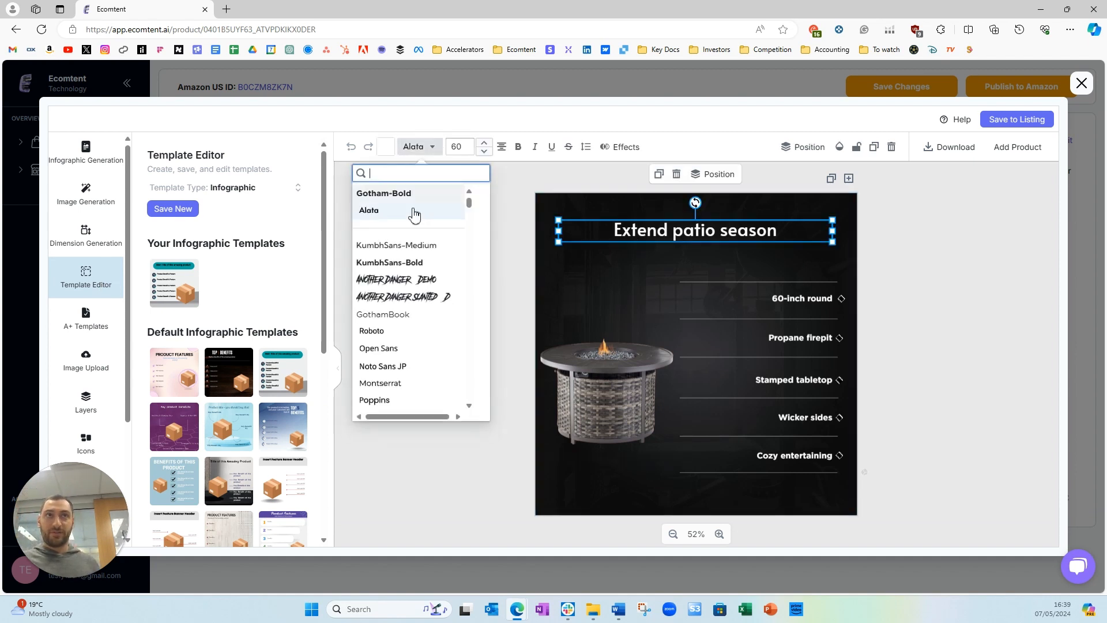
{"action": "scroll", "coordinate": [87, 433], "scroll_direction": "down", "scroll_amount": 3}
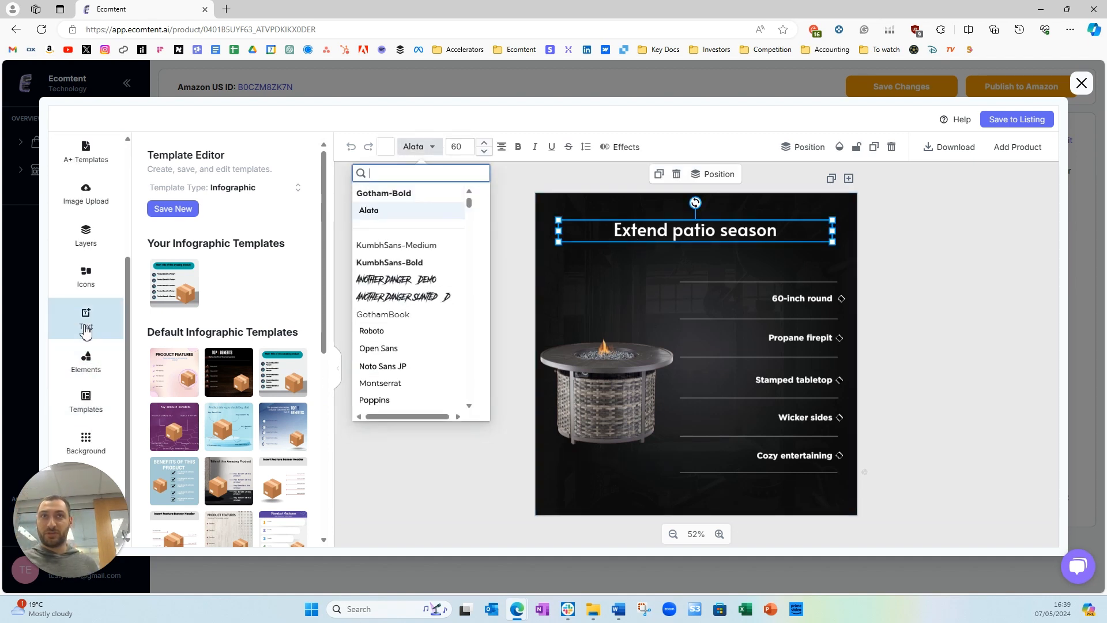
{"action": "left_click", "coordinate": [389, 262]}
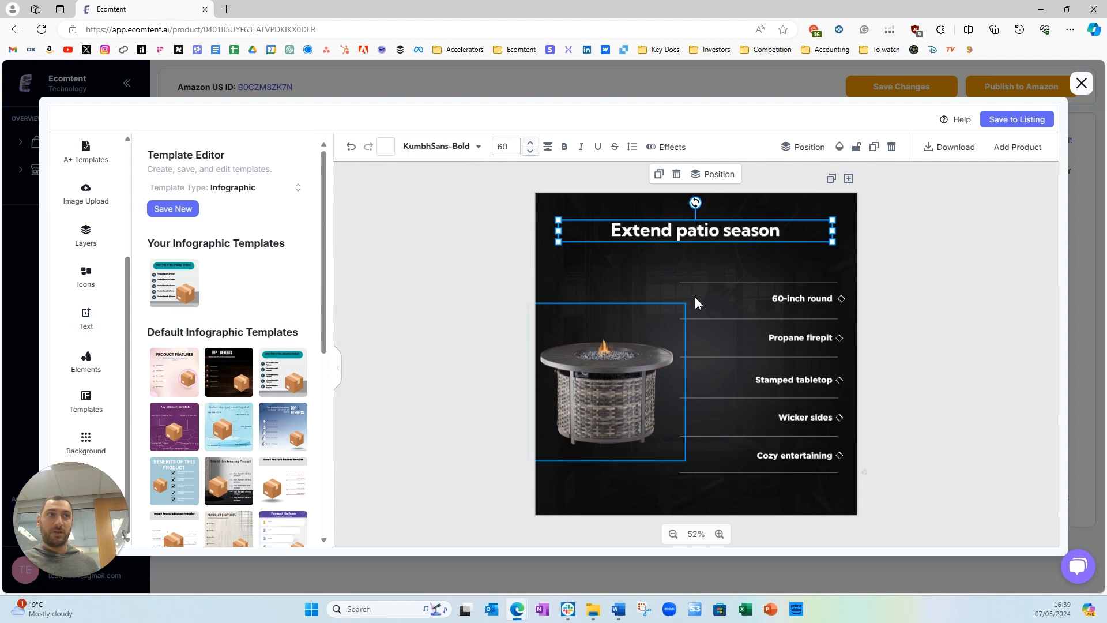
Delete the dark overlay from the infographic and replace its background with the pink, orange and blue Unsplash gradient photo.
{"action": "left_click_drag", "start_coordinate": [563, 276], "coordinate": [829, 339]}
{"action": "key", "text": "Delete"}
{"action": "left_click", "coordinate": [562, 237]}
{"action": "left_click", "coordinate": [85, 441]}
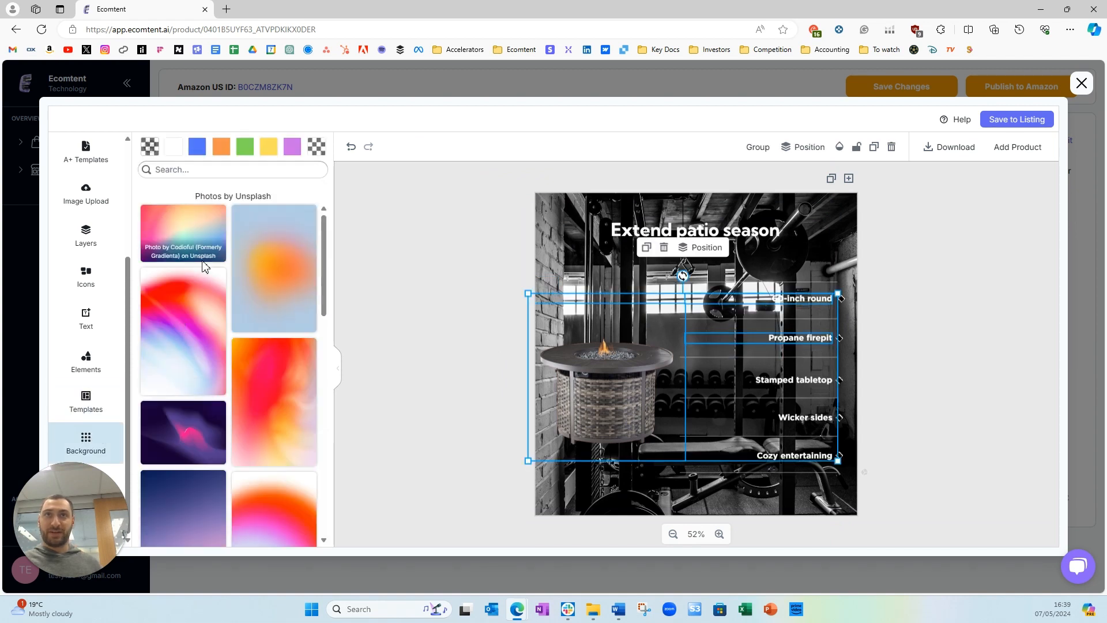
{"action": "left_click", "coordinate": [192, 233]}
{"action": "left_click", "coordinate": [516, 239]}
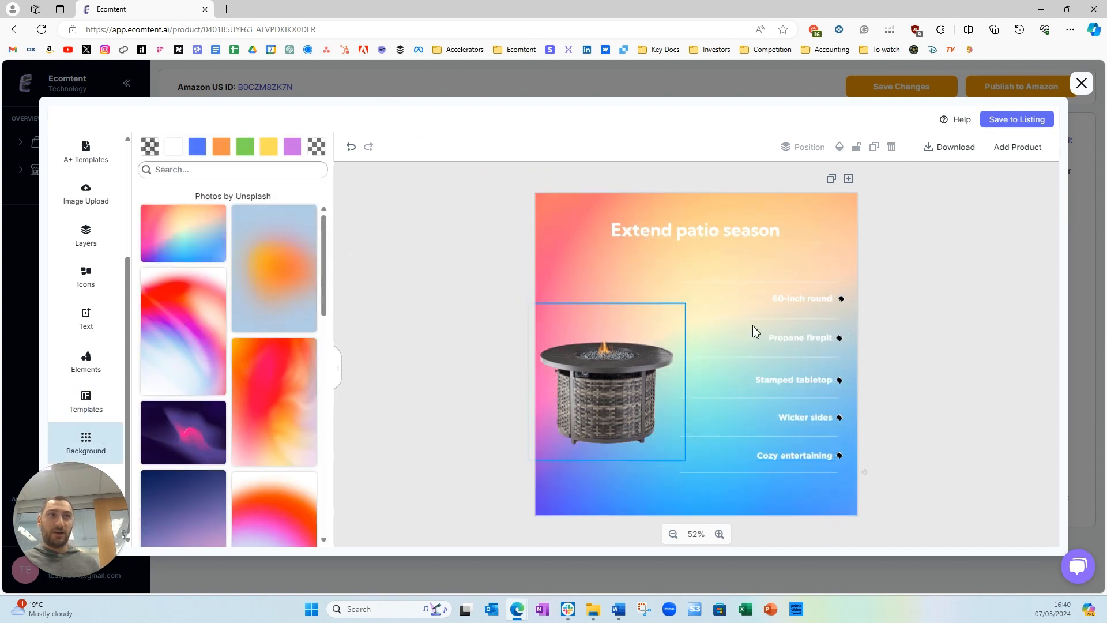
Select the "60-inch round" benefit text and look through the icon library.
{"action": "left_click", "coordinate": [795, 300]}
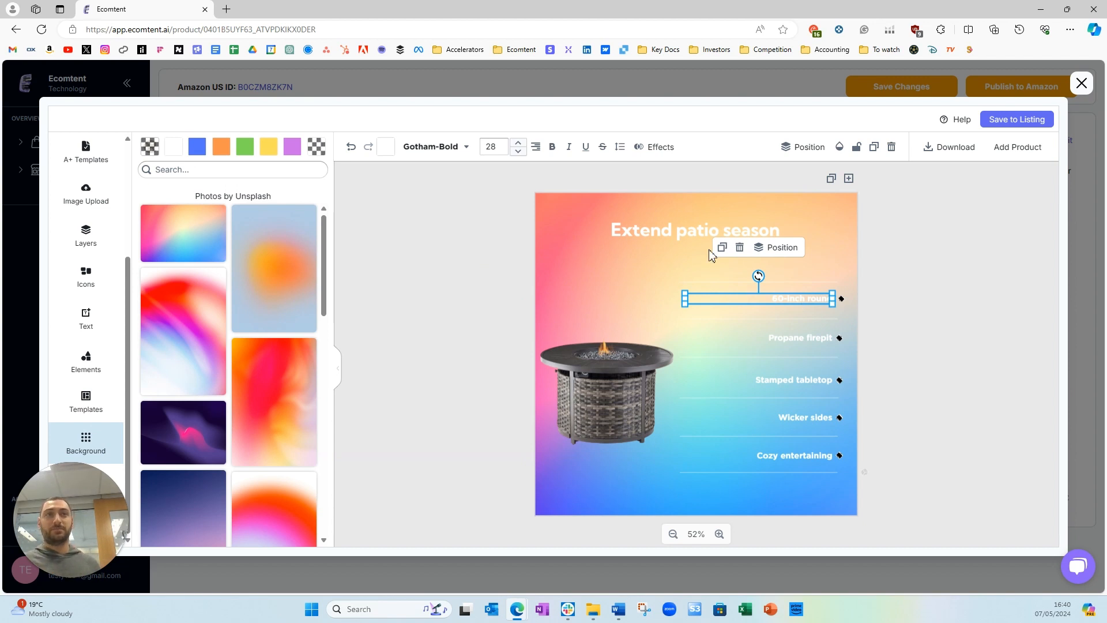
{"action": "scroll", "coordinate": [92, 270], "scroll_direction": "up", "scroll_amount": 1}
{"action": "scroll", "coordinate": [93, 271], "scroll_direction": "down", "scroll_amount": 1}
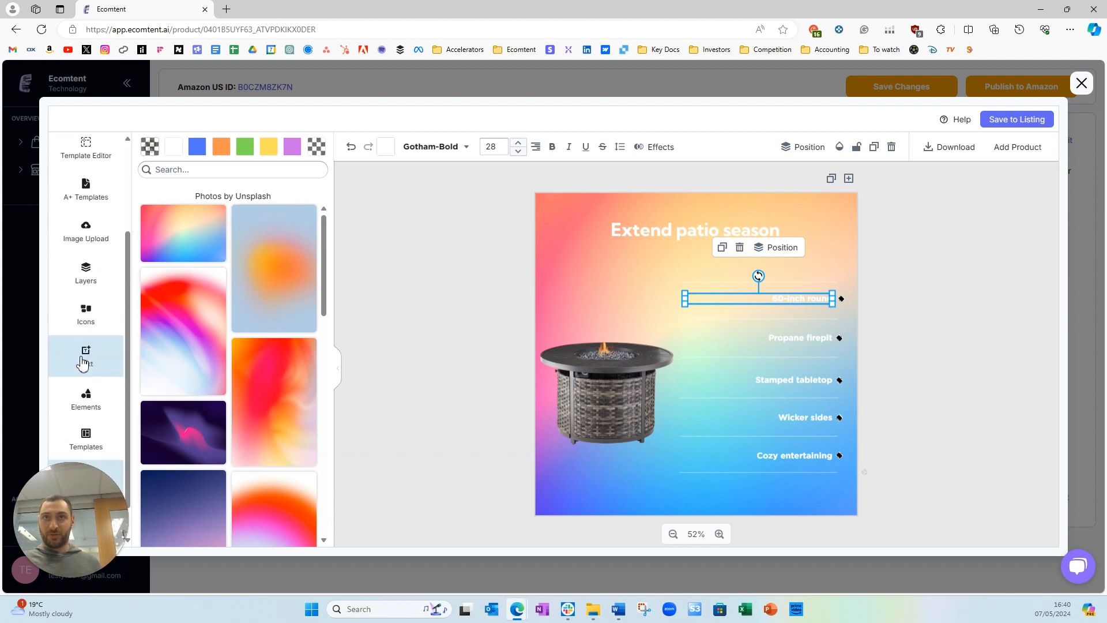
{"action": "left_click", "coordinate": [98, 290]}
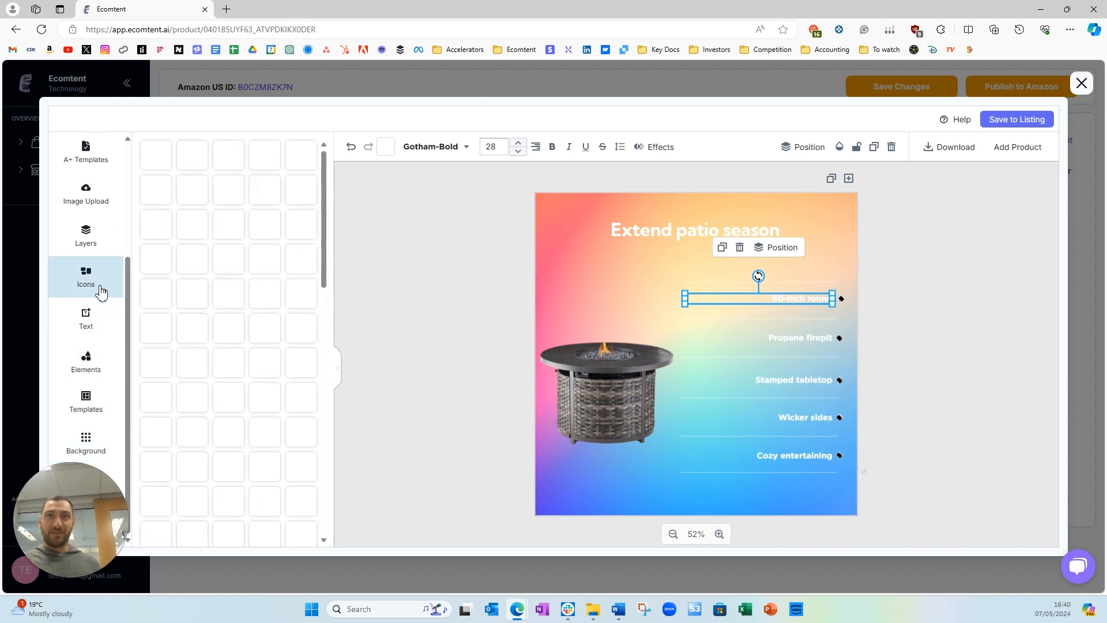
{"action": "scroll", "coordinate": [97, 259], "scroll_direction": "up", "scroll_amount": 3}
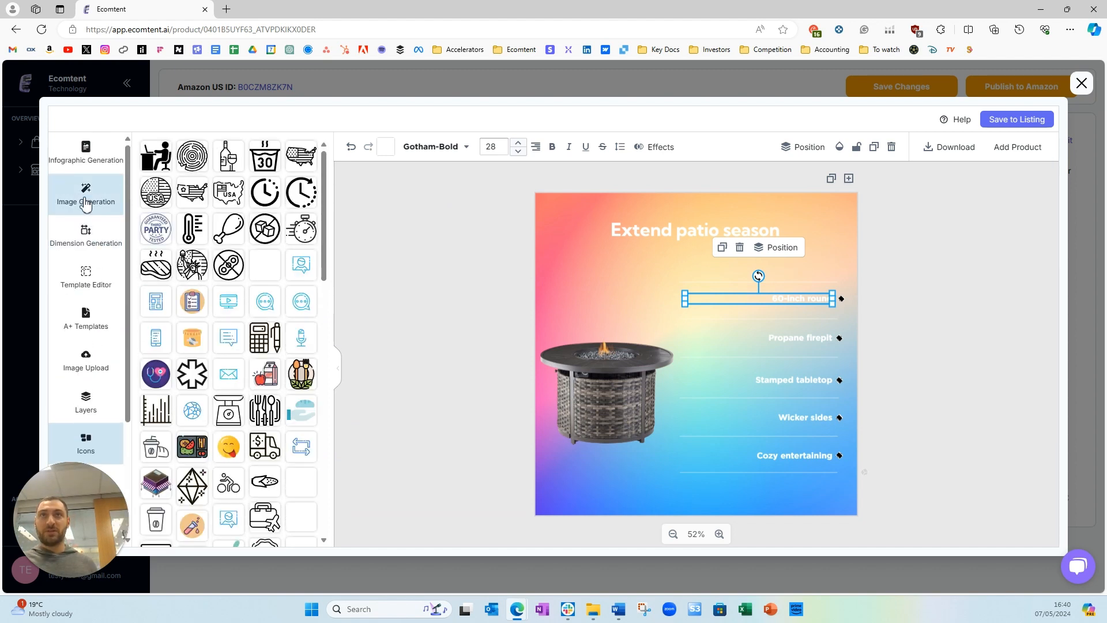
Save the edited design as a new infographic template and set it as a default for generation.
{"action": "left_click", "coordinate": [89, 280]}
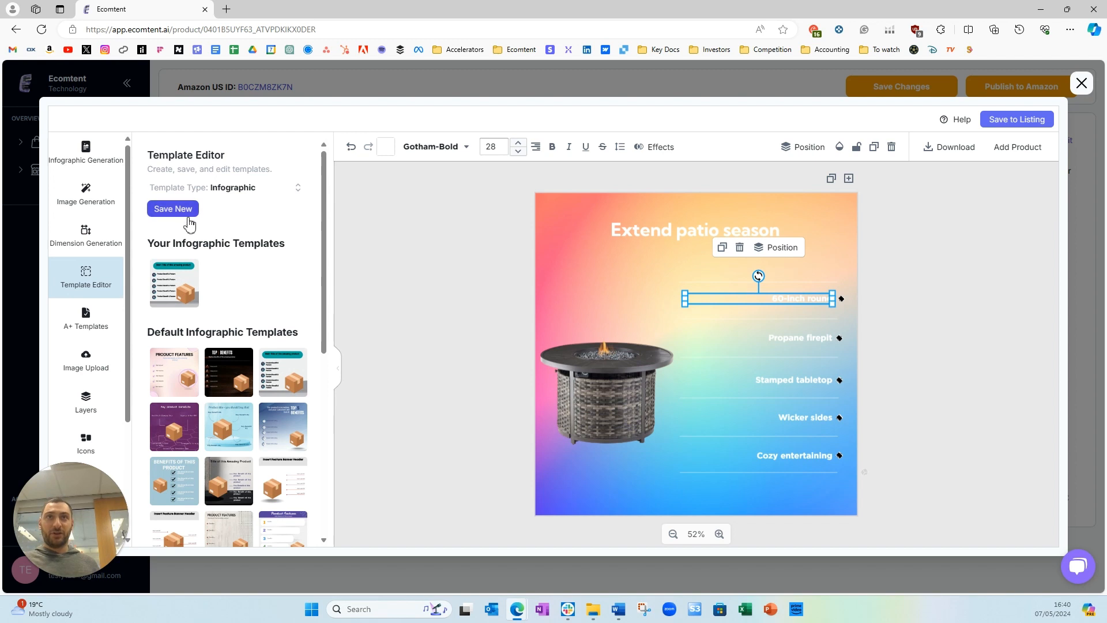
{"action": "left_click", "coordinate": [188, 222]}
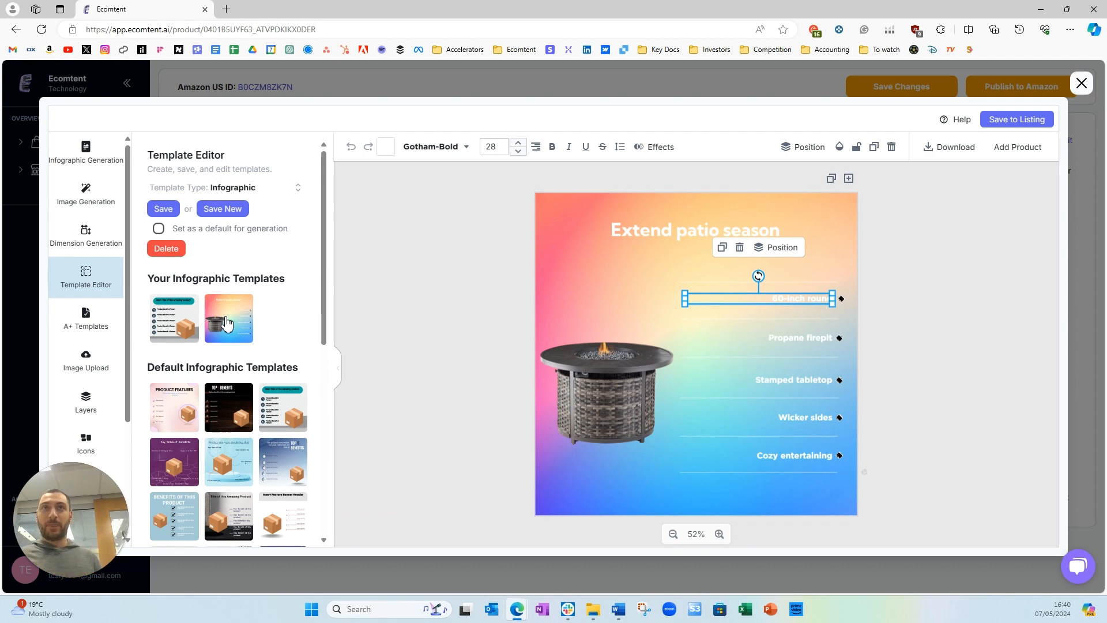
{"action": "scroll", "coordinate": [210, 456], "scroll_direction": "down", "scroll_amount": 10}
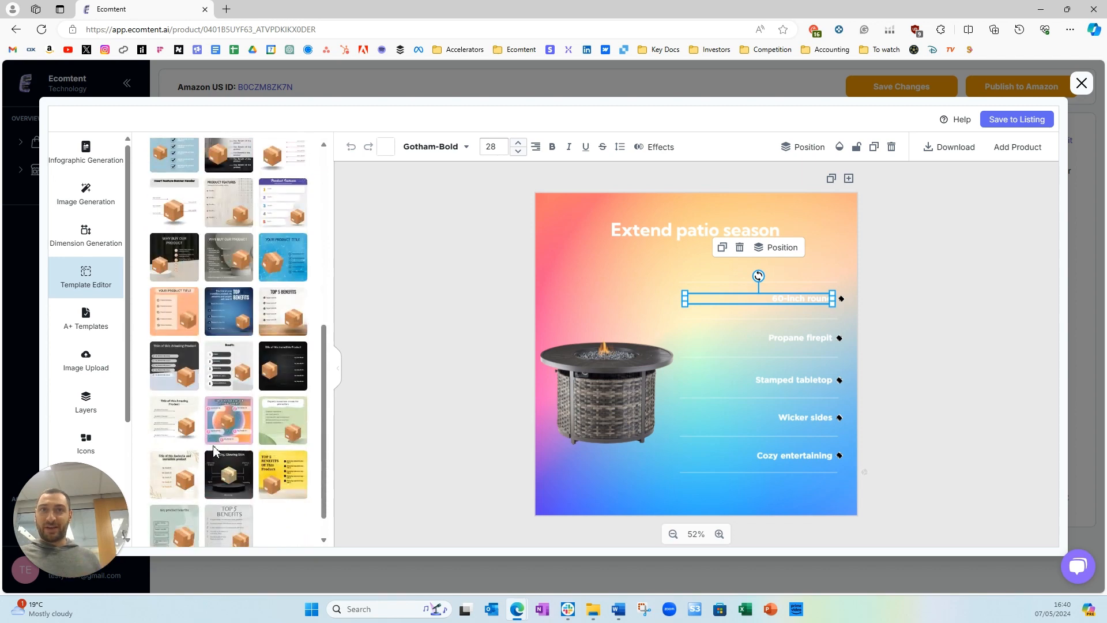
{"action": "scroll", "coordinate": [210, 447], "scroll_direction": "up", "scroll_amount": 10}
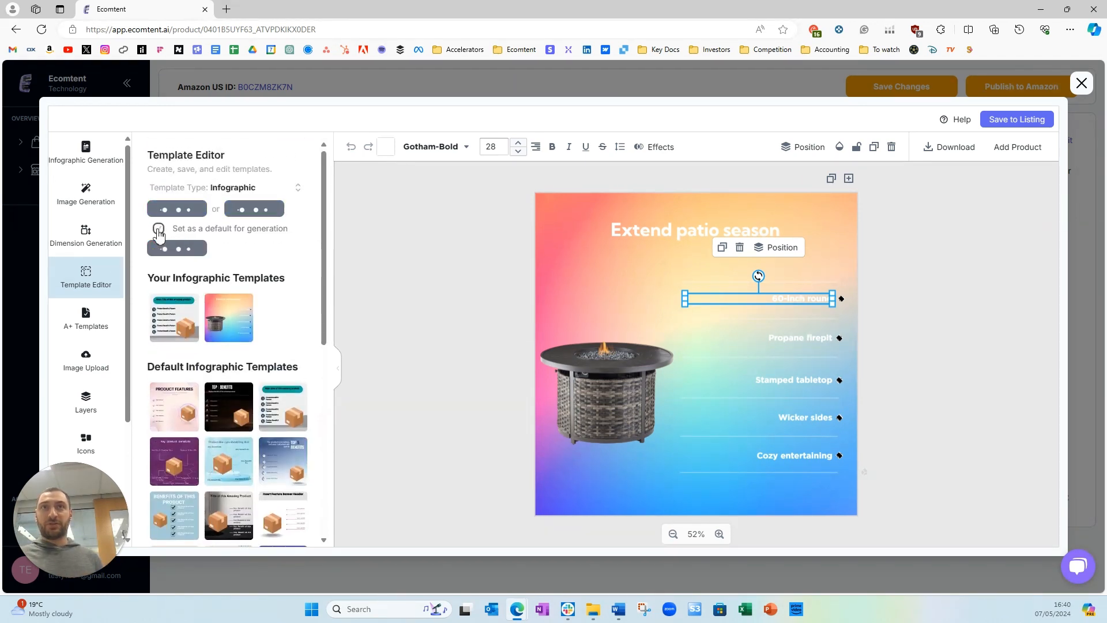
{"action": "left_click", "coordinate": [158, 229]}
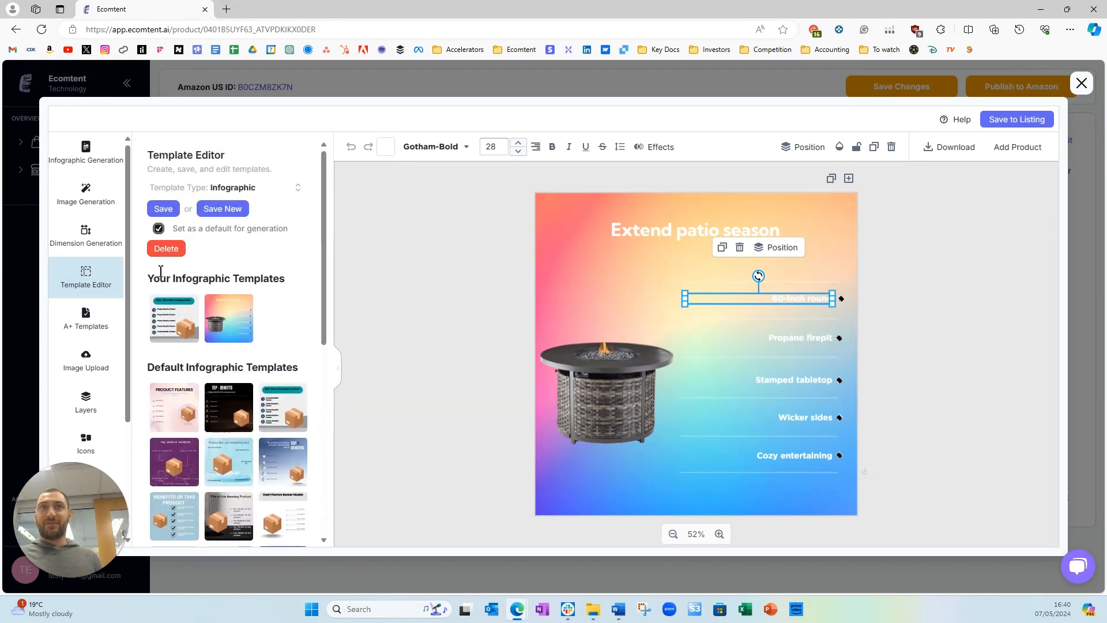
Clear the default-for-generation setting of the gradient template and delete the template.
{"action": "left_click", "coordinate": [165, 249]}
{"action": "left_click", "coordinate": [642, 351]}
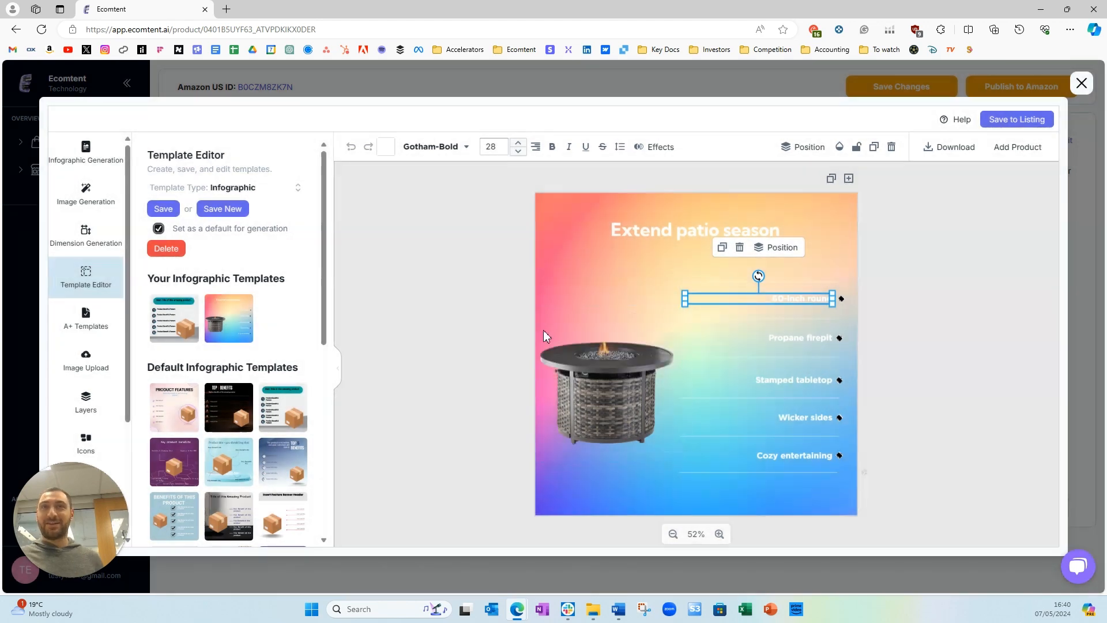
{"action": "left_click", "coordinate": [158, 228]}
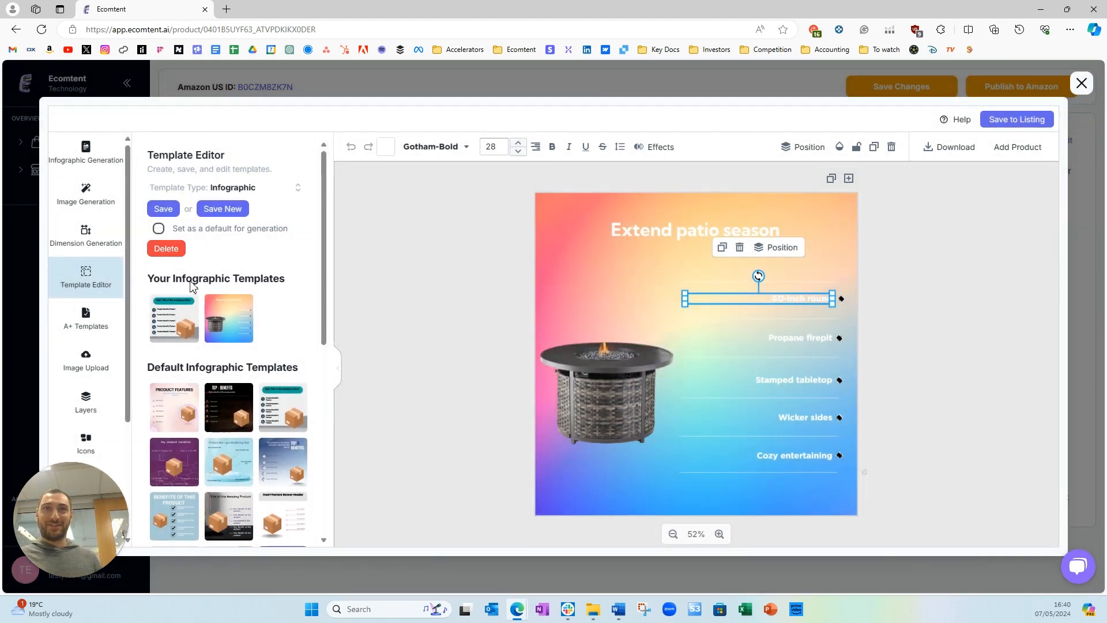
{"action": "left_click", "coordinate": [176, 252]}
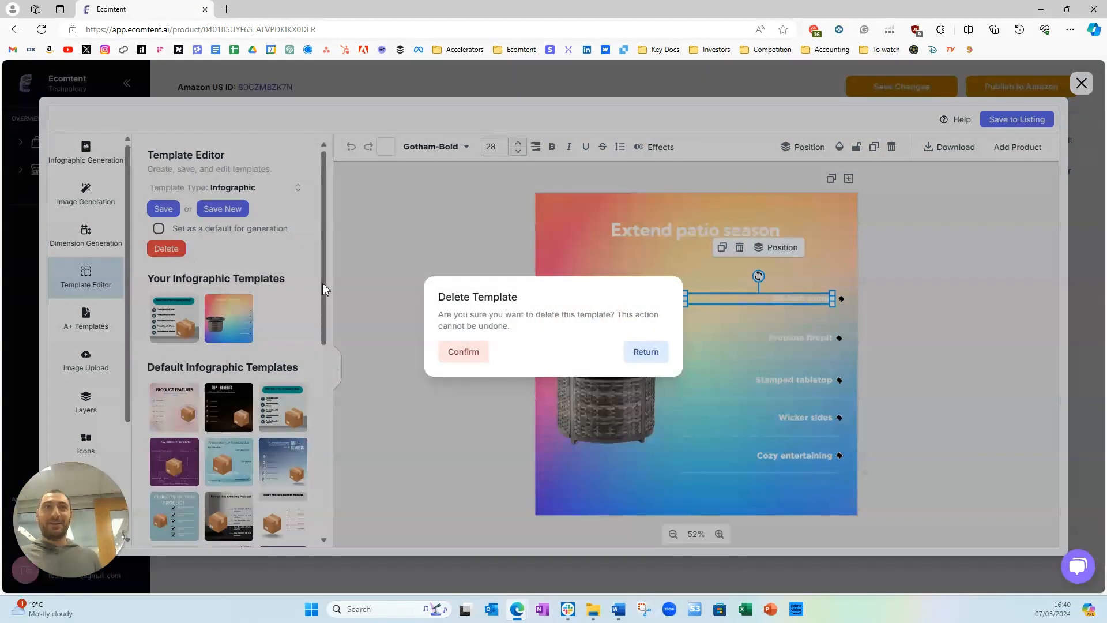
{"action": "left_click", "coordinate": [467, 364]}
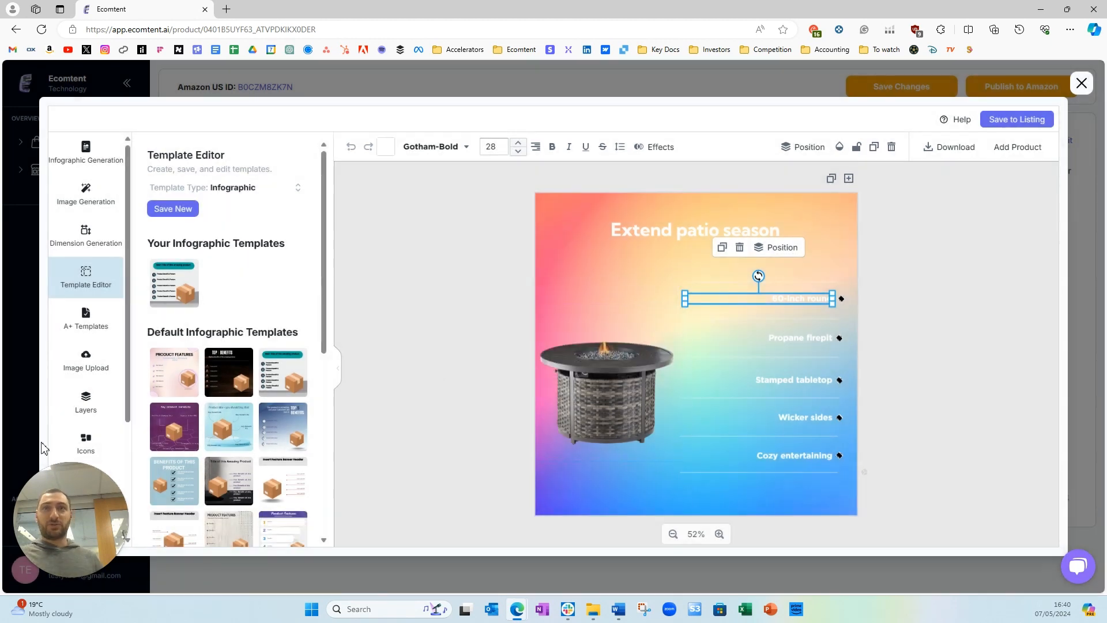
Examine in the layers list which elements the benefit texts, product image and heading correspond to.
{"action": "left_click", "coordinate": [87, 404]}
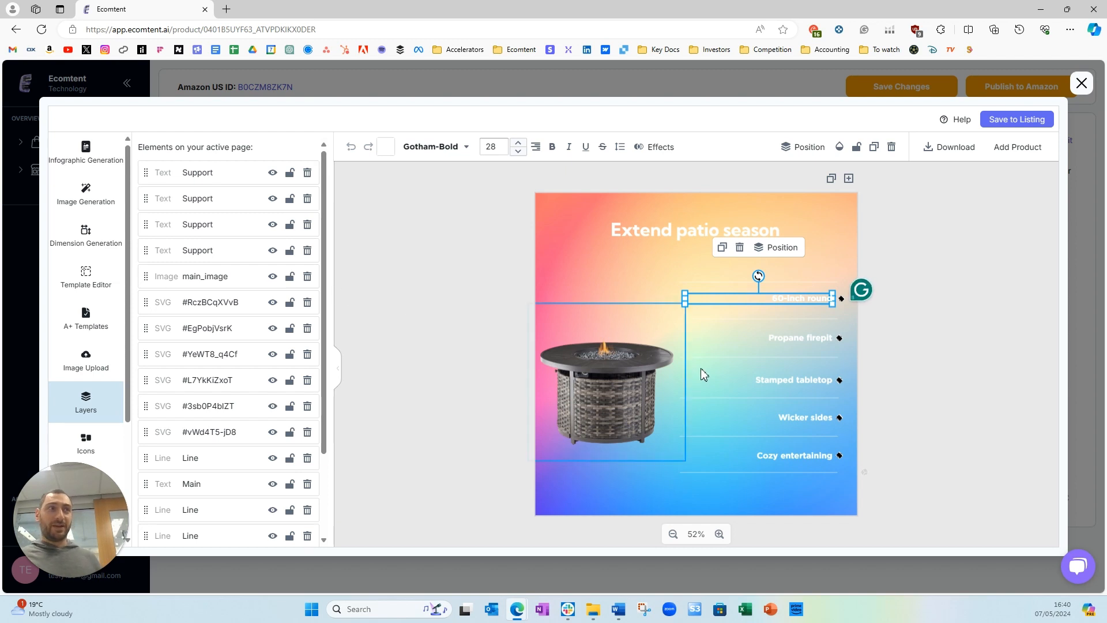
{"action": "left_click", "coordinate": [802, 340]}
{"action": "left_click", "coordinate": [805, 381]}
{"action": "left_click", "coordinate": [798, 427]}
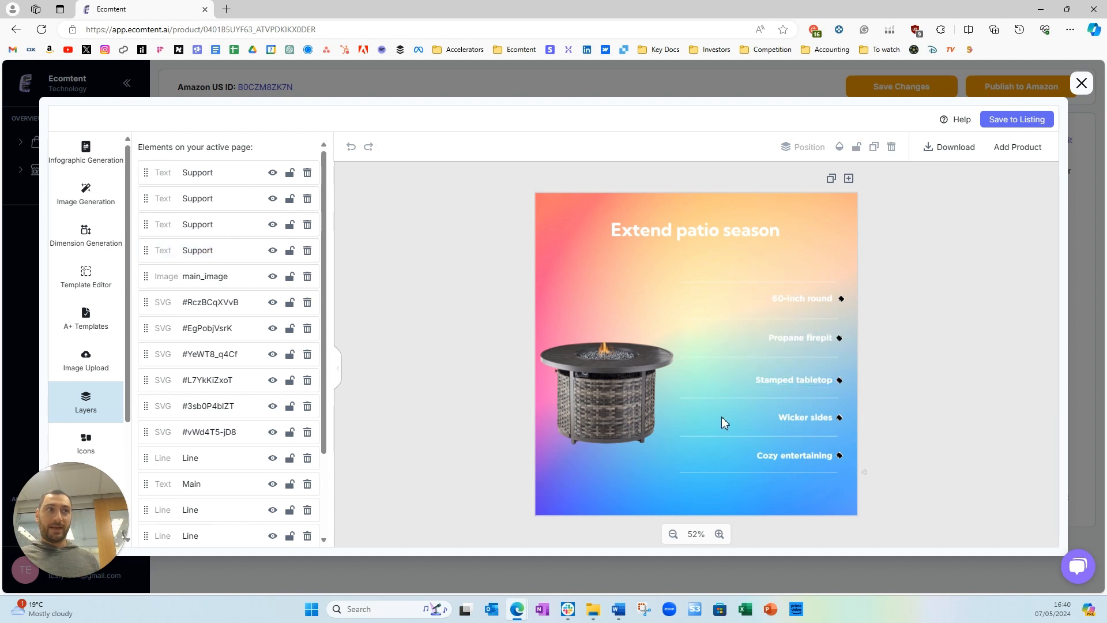
{"action": "left_click", "coordinate": [575, 365]}
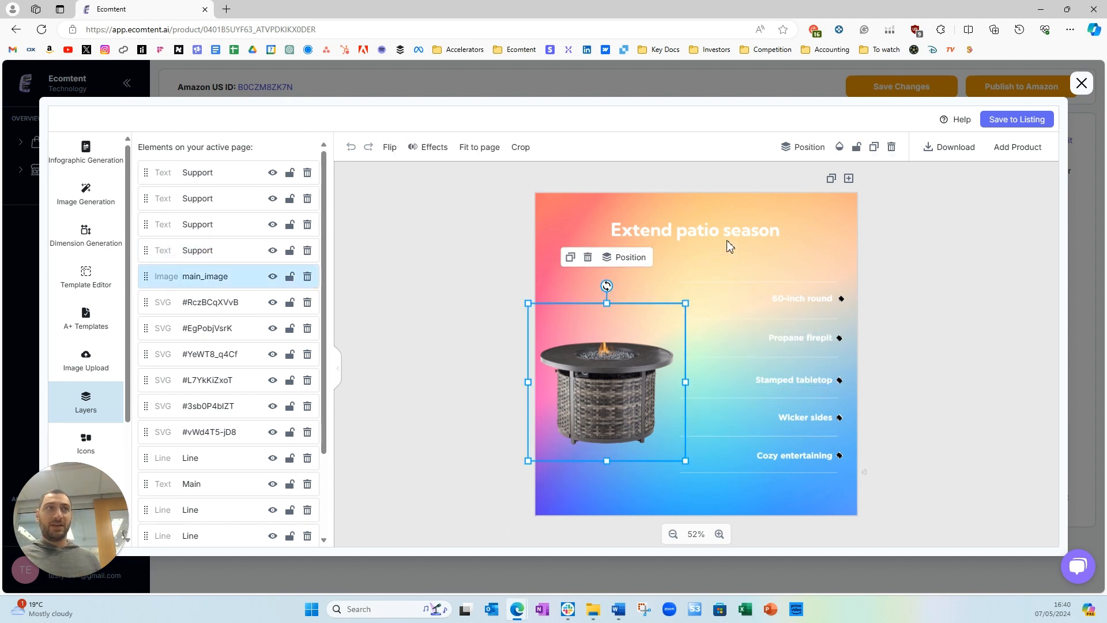
{"action": "left_click", "coordinate": [698, 231]}
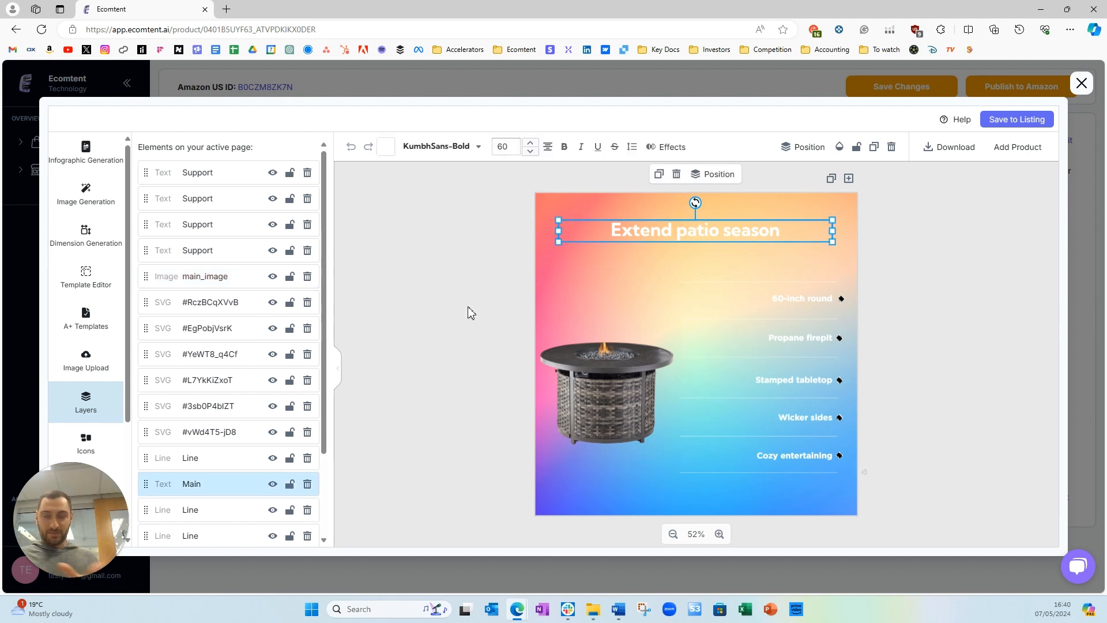
Place the firepit product image on a blank canvas and generate an automatic background scene for it.
{"action": "left_click", "coordinate": [96, 204]}
{"action": "left_click", "coordinate": [186, 192]}
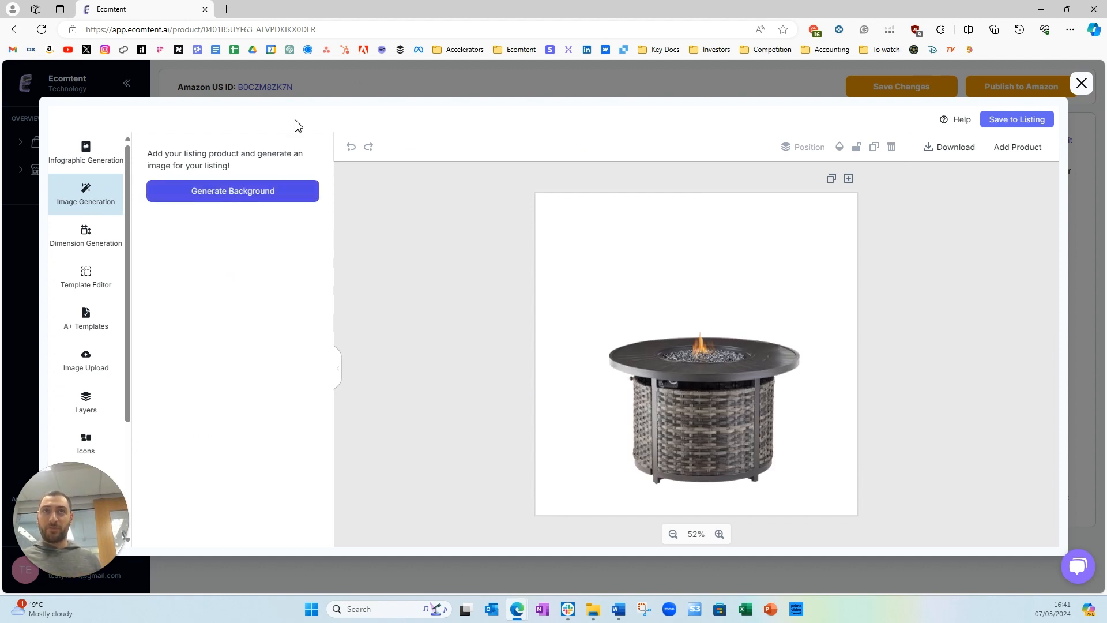
{"action": "left_click", "coordinate": [193, 199]}
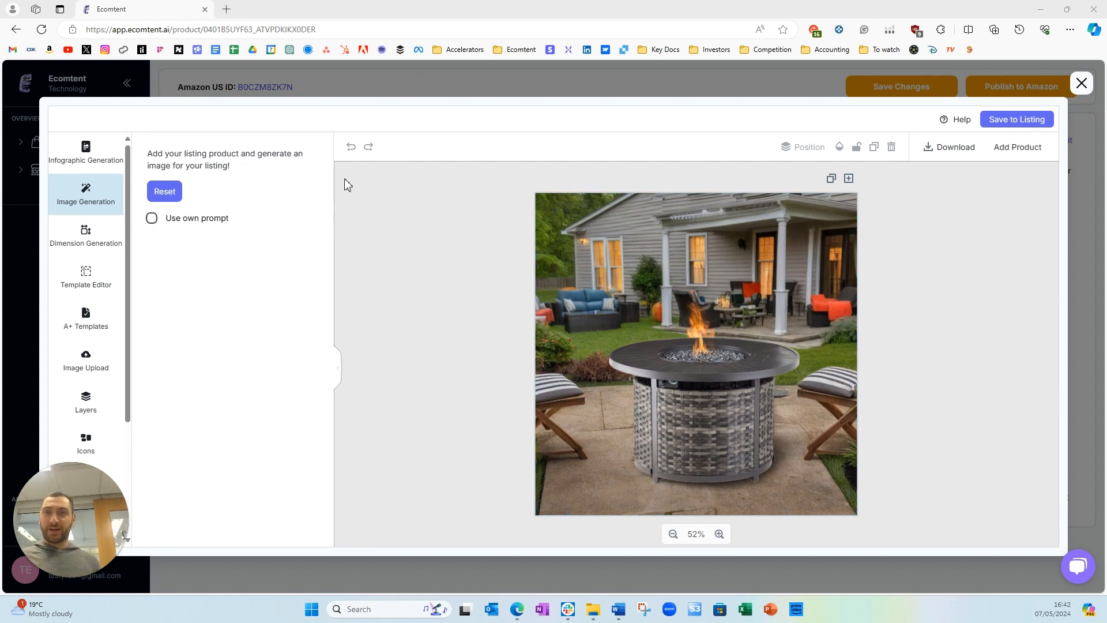
Reset the generated scene and generate a new background from the custom prompt "firepit on a beach at sunset".
{"action": "left_click", "coordinate": [152, 220]}
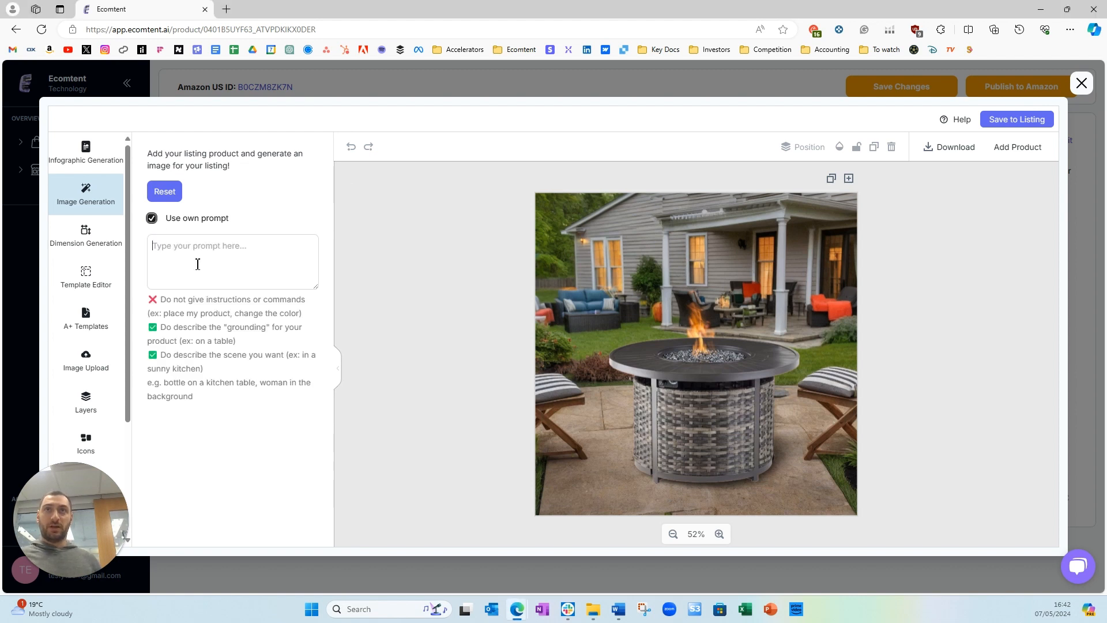
{"action": "left_click", "coordinate": [160, 193]}
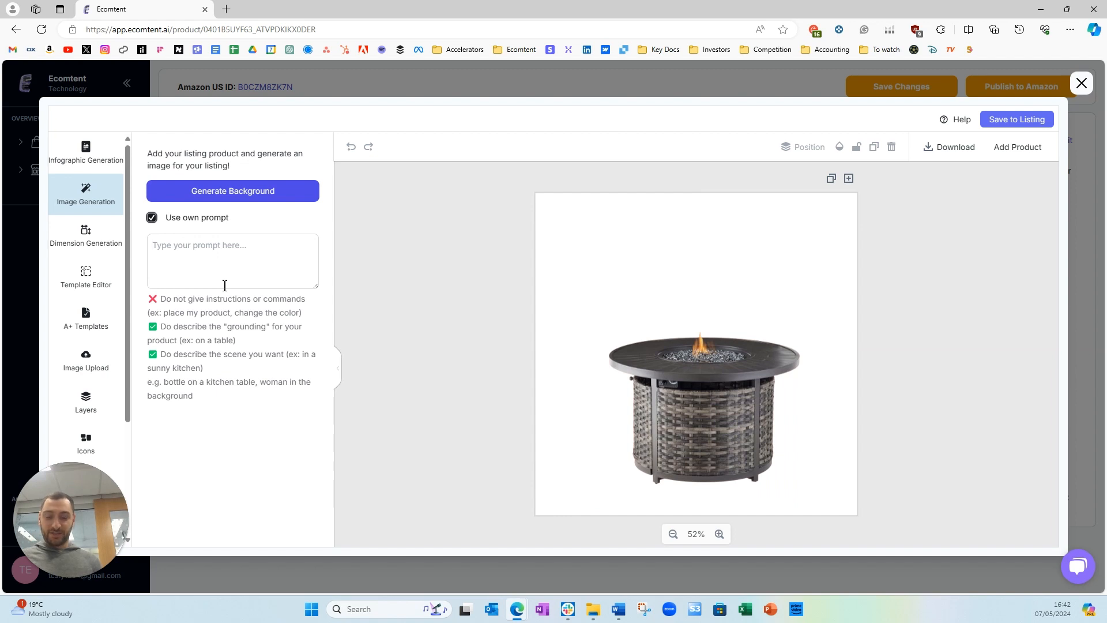
{"action": "type", "text": "firepit on a beach at sunset"}
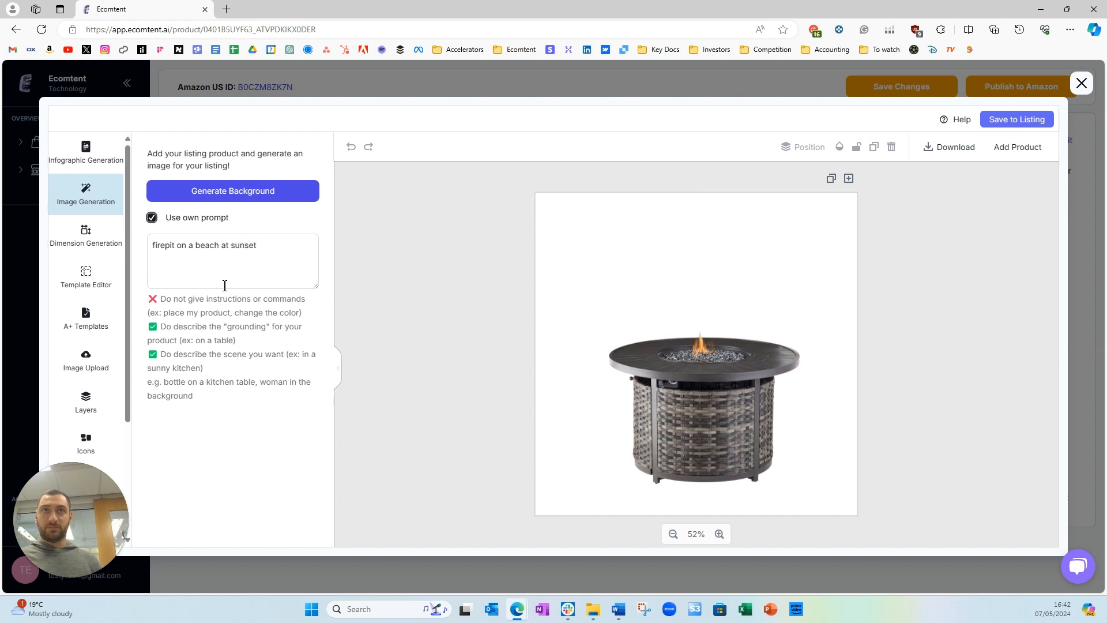
{"action": "left_click", "coordinate": [180, 190]}
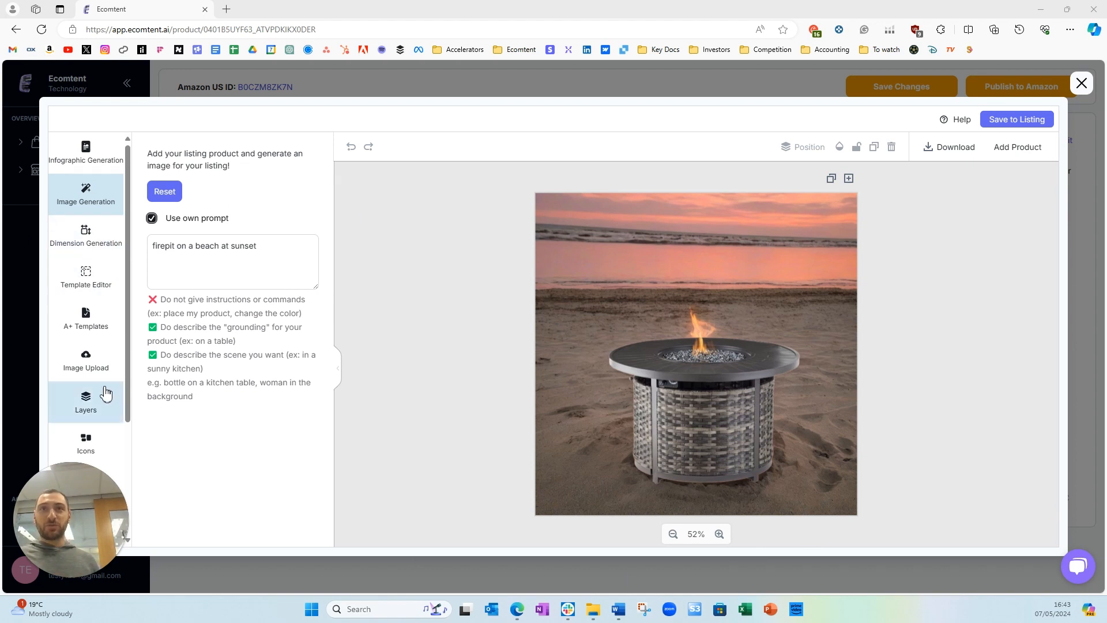
Upload 61mBXZiwiwL.jpg from the Pictures folder to the listing images with background removal enabled.
{"action": "left_click", "coordinate": [88, 374]}
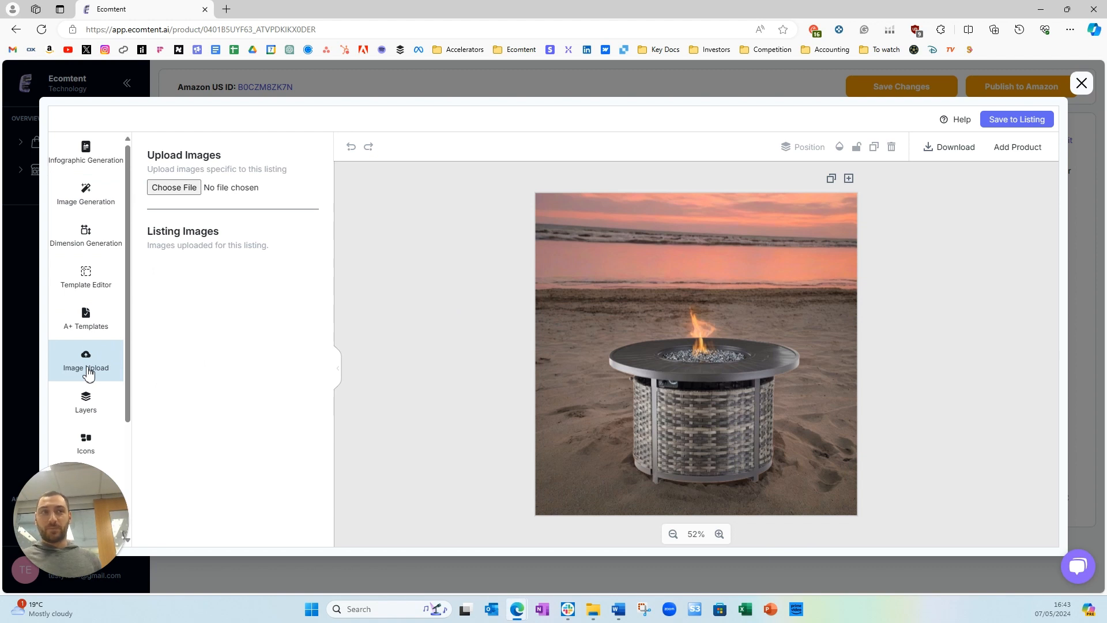
{"action": "left_click", "coordinate": [178, 190]}
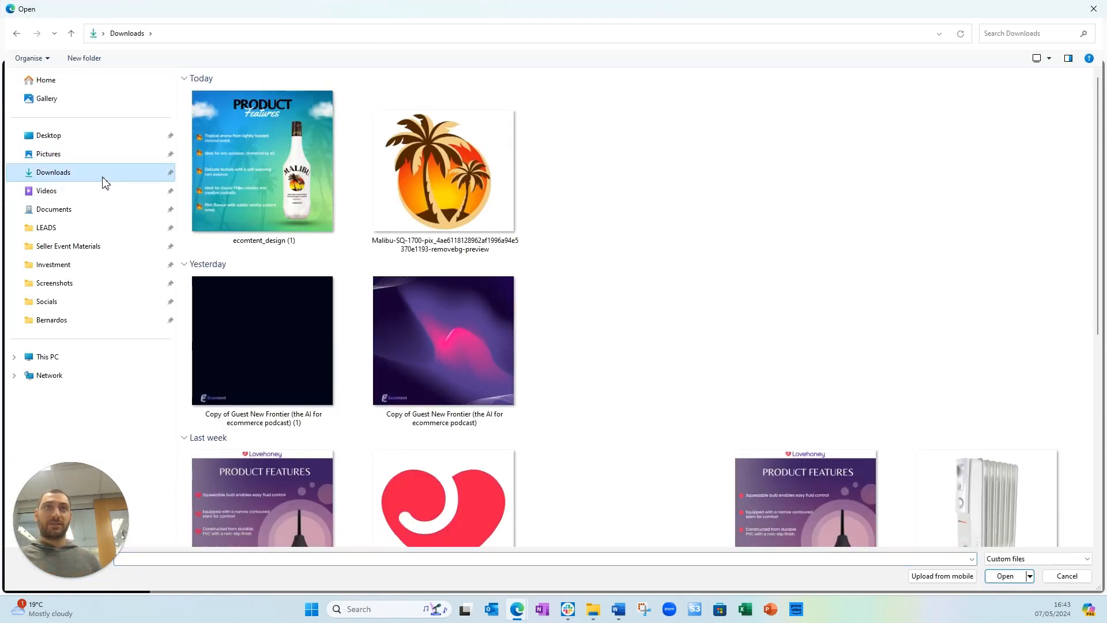
{"action": "left_click", "coordinate": [86, 154]}
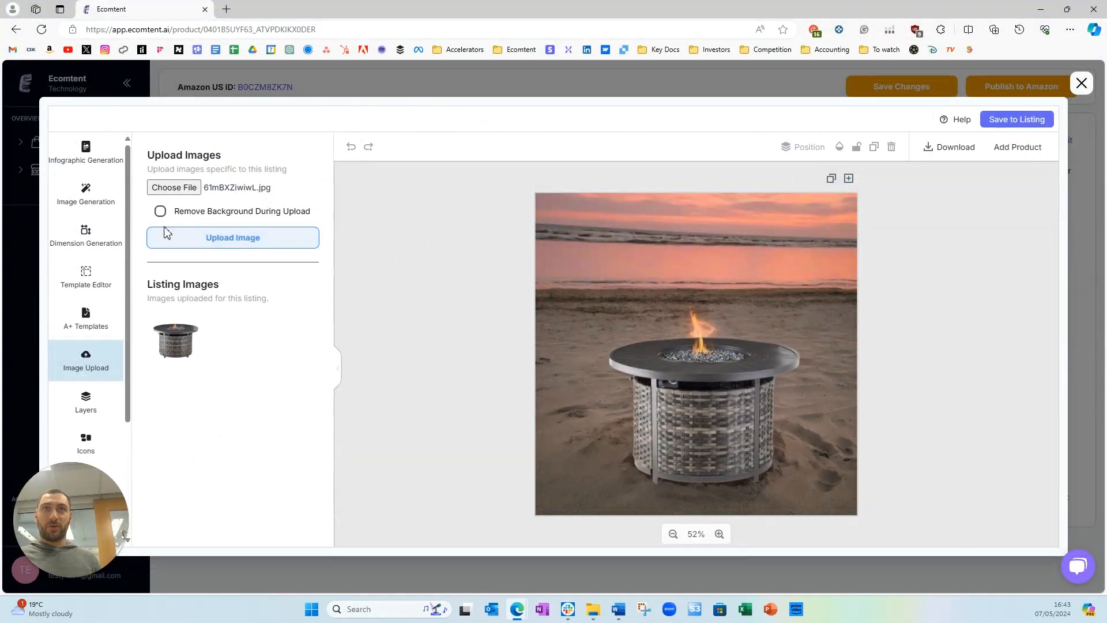
{"action": "left_click", "coordinate": [161, 212]}
{"action": "left_click", "coordinate": [204, 246]}
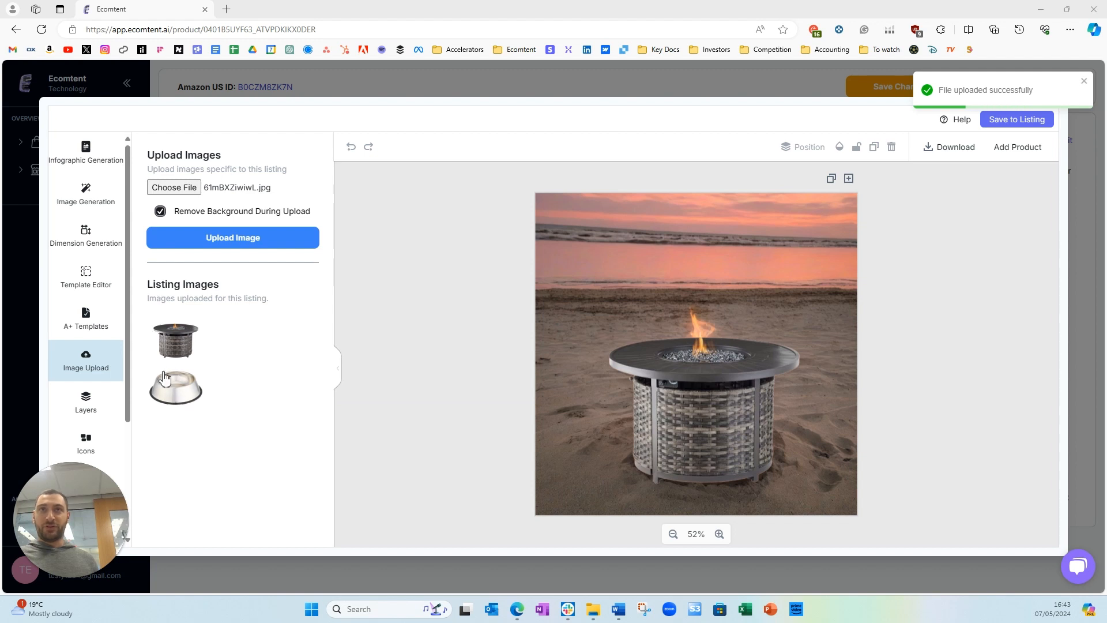
Select the uploaded bowl image, review the option to set it as the default for generation, and dismiss it unconfirmed.
{"action": "left_click", "coordinate": [167, 381]}
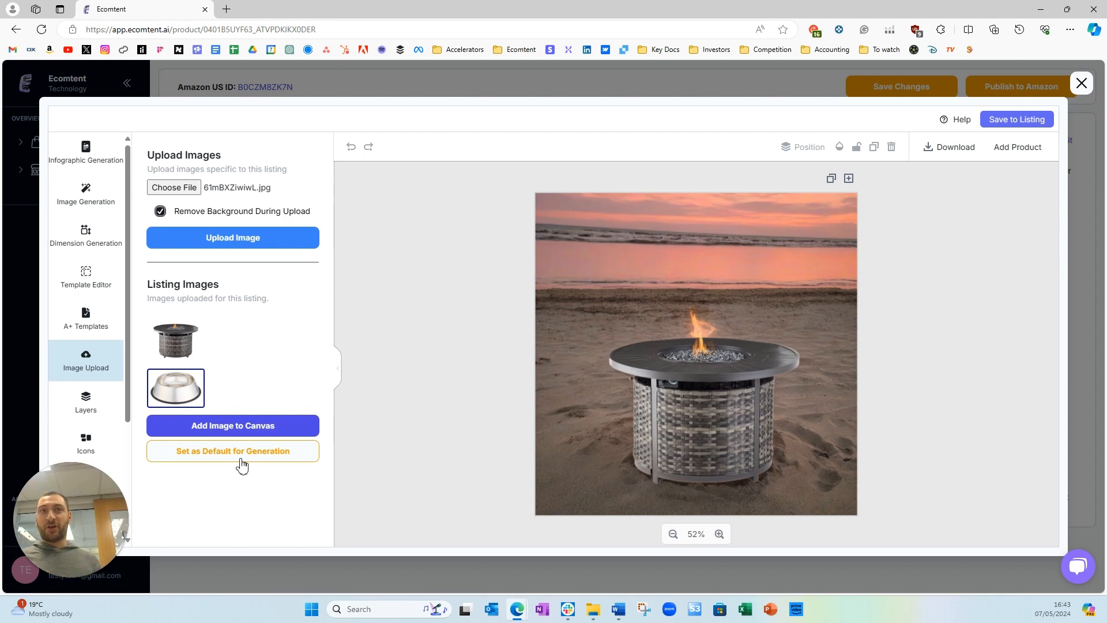
{"action": "left_click", "coordinate": [241, 465]}
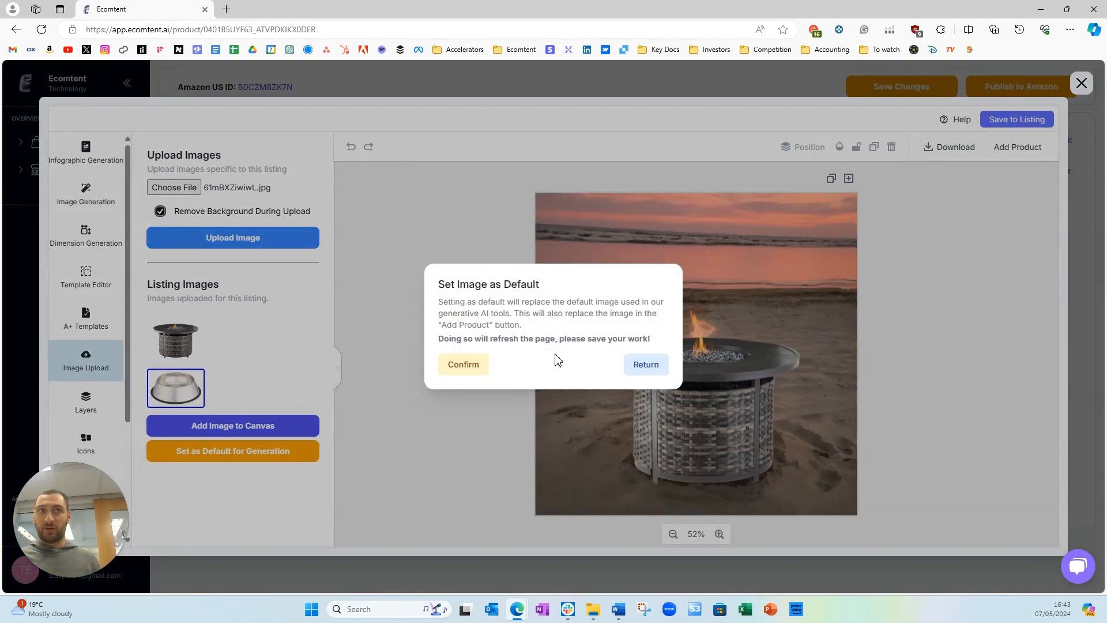
{"action": "left_click", "coordinate": [366, 347]}
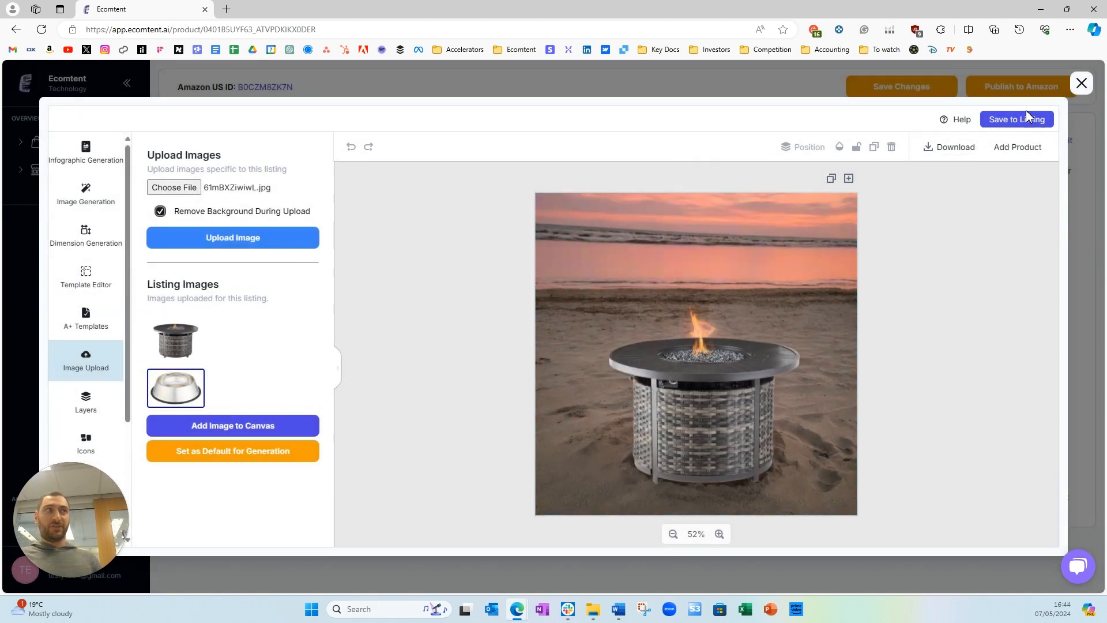
Generate an infographic with the product dimensions, select its background and open the template editor.
{"action": "left_click", "coordinate": [94, 246]}
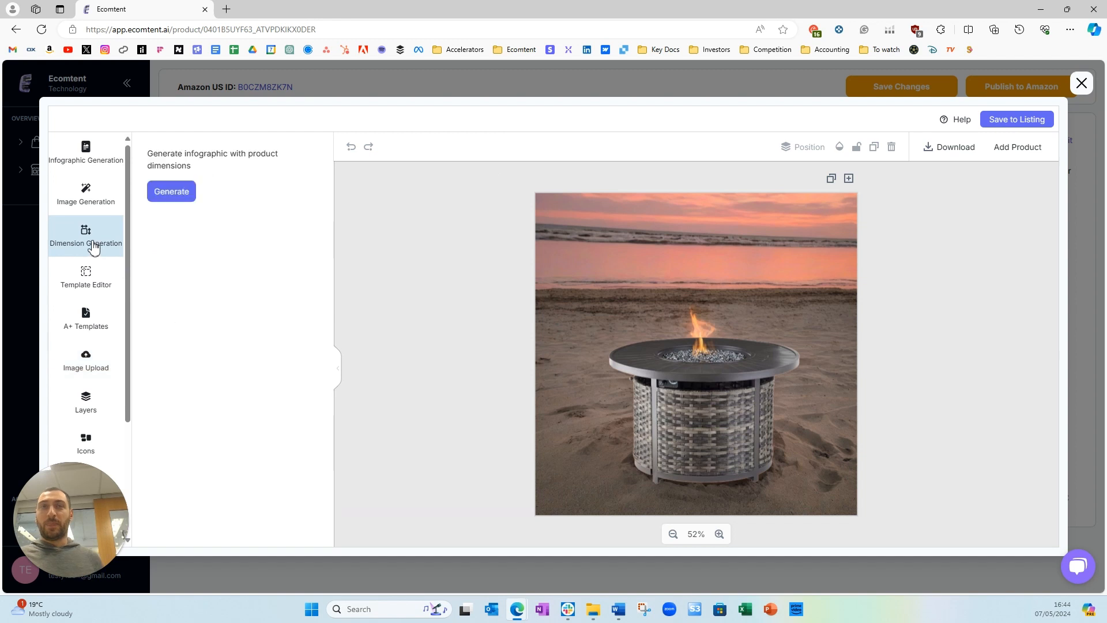
{"action": "left_click", "coordinate": [162, 197]}
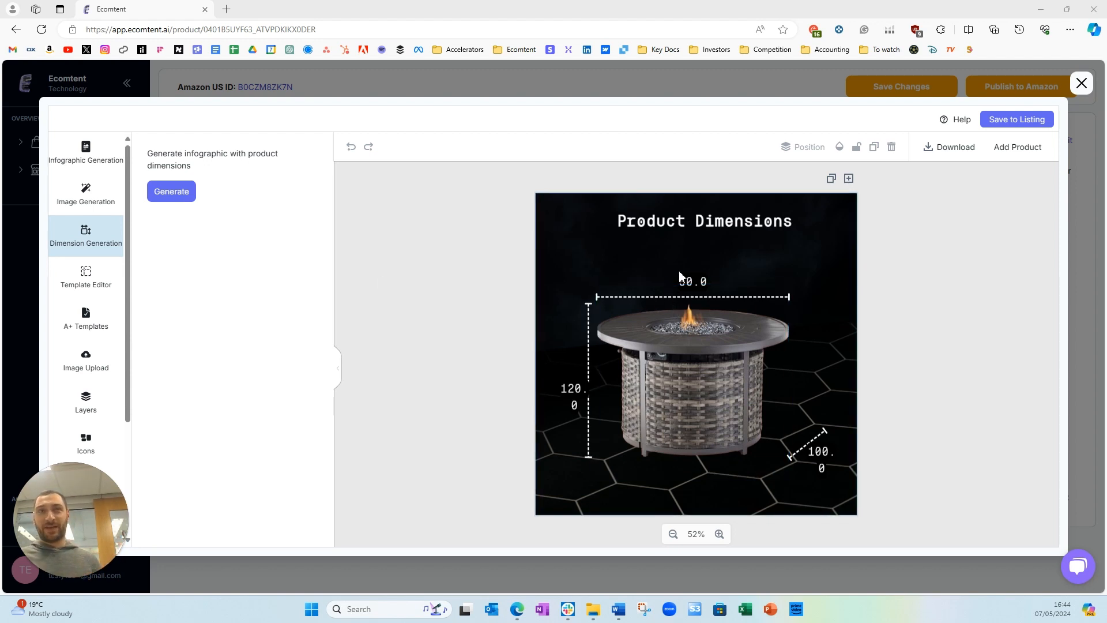
{"action": "left_click", "coordinate": [600, 264]}
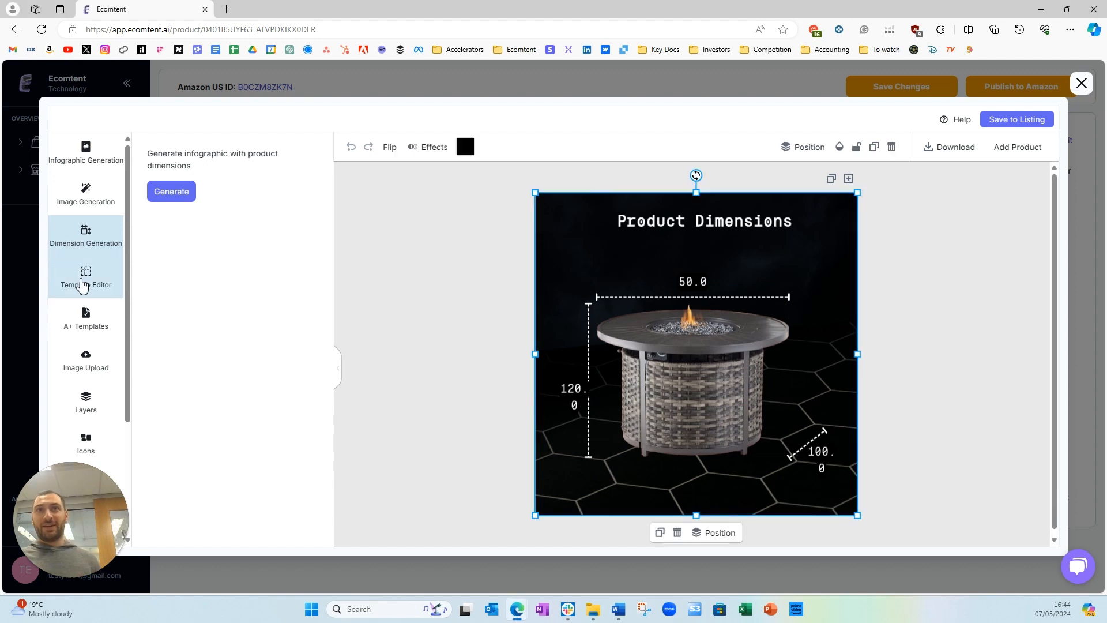
{"action": "left_click", "coordinate": [84, 280]}
{"action": "left_click", "coordinate": [256, 188]}
{"action": "left_click", "coordinate": [229, 229]}
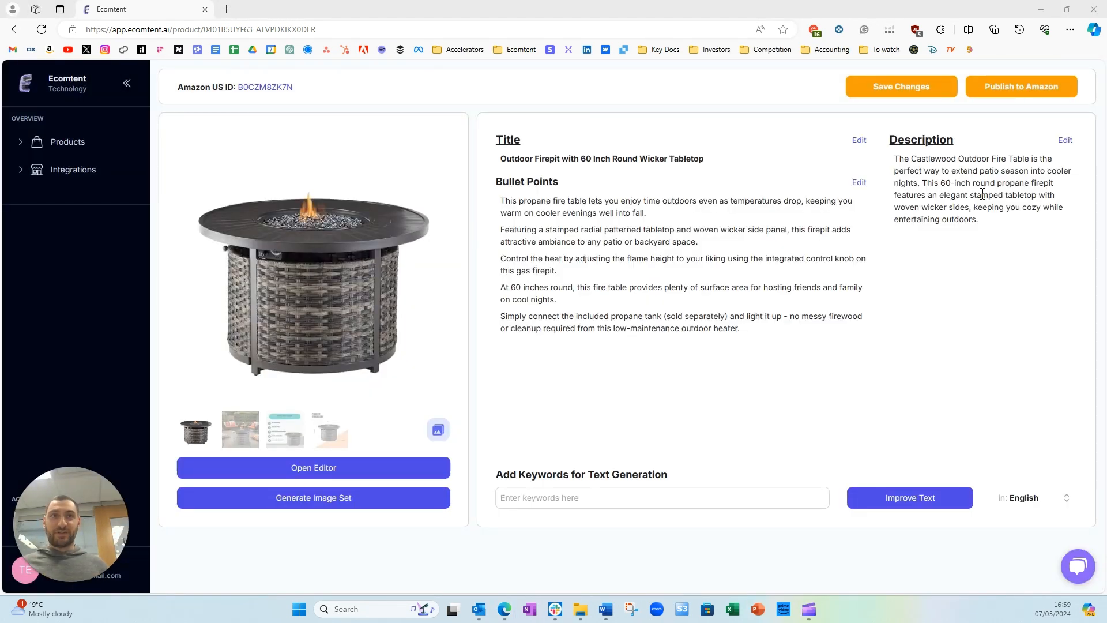
In the Image Control Center, delete the features infographic and move the dimensions image ahead of the patio image.
{"action": "left_click", "coordinate": [439, 431]}
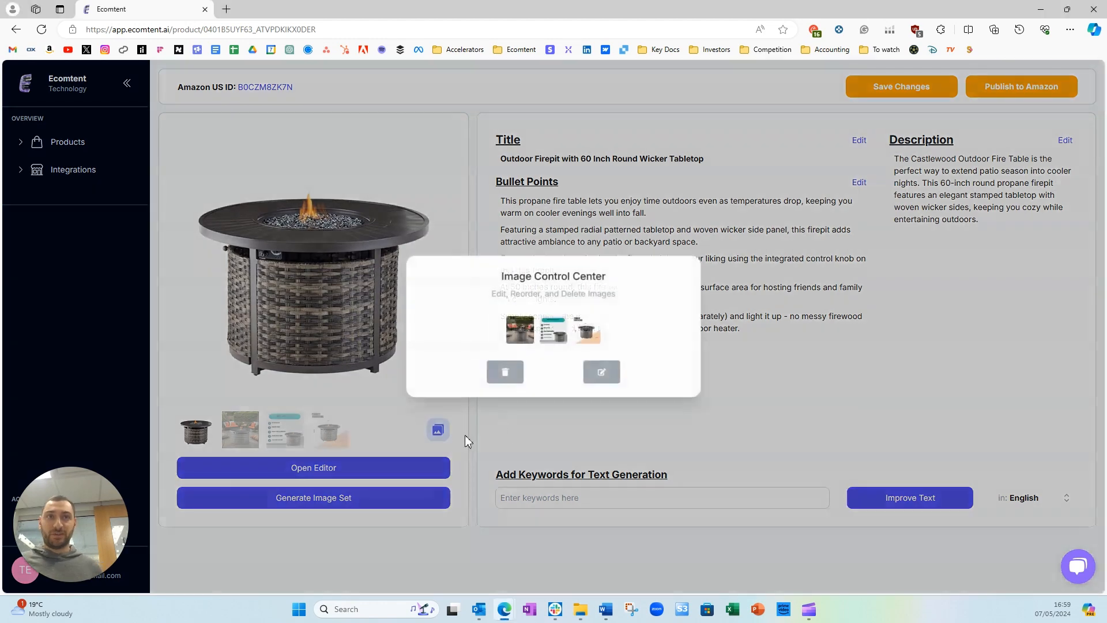
{"action": "left_click", "coordinate": [553, 329]}
{"action": "left_click", "coordinate": [505, 372]}
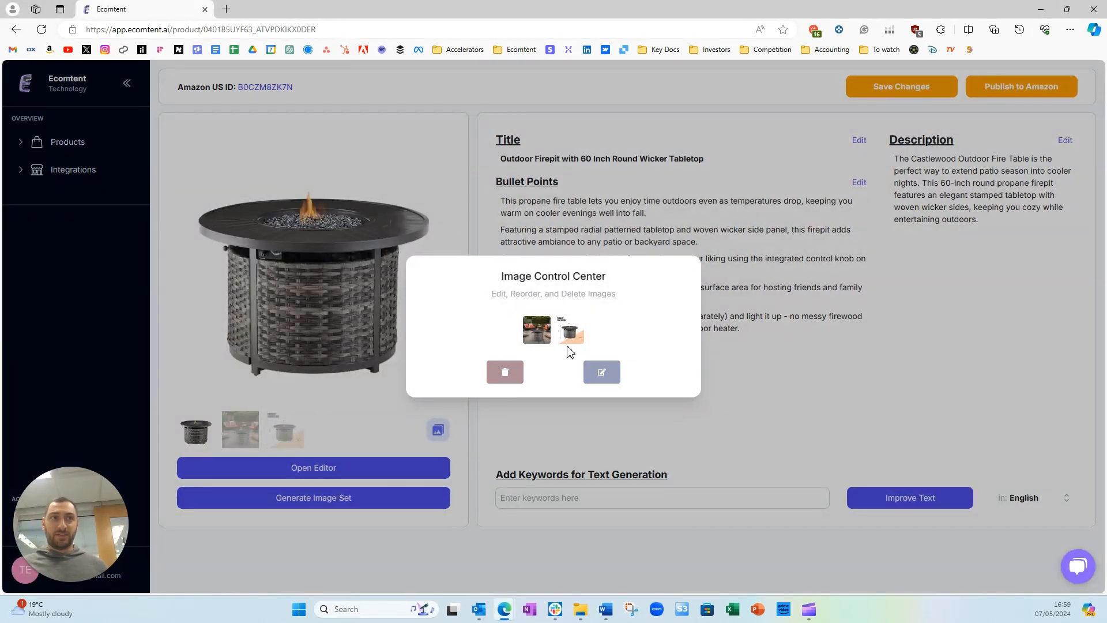
{"action": "left_click_drag", "start_coordinate": [569, 332], "coordinate": [539, 326]}
Open the dimensions image for editing, nudge the 100.0 depth label slightly, and close the editor.
{"action": "left_click", "coordinate": [537, 329]}
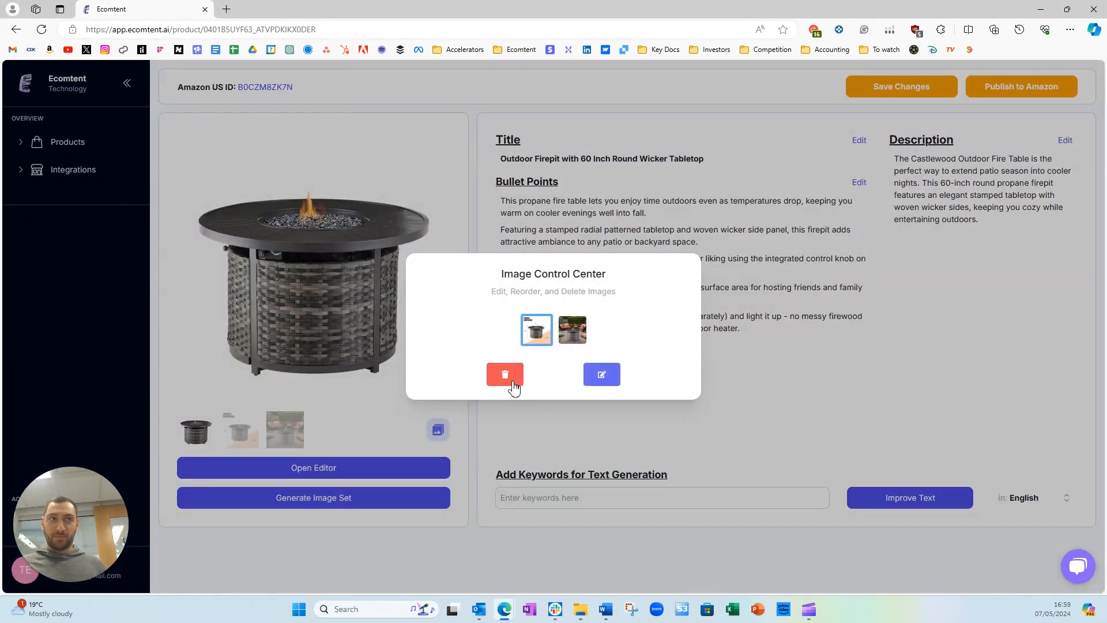
{"action": "left_click", "coordinate": [601, 375]}
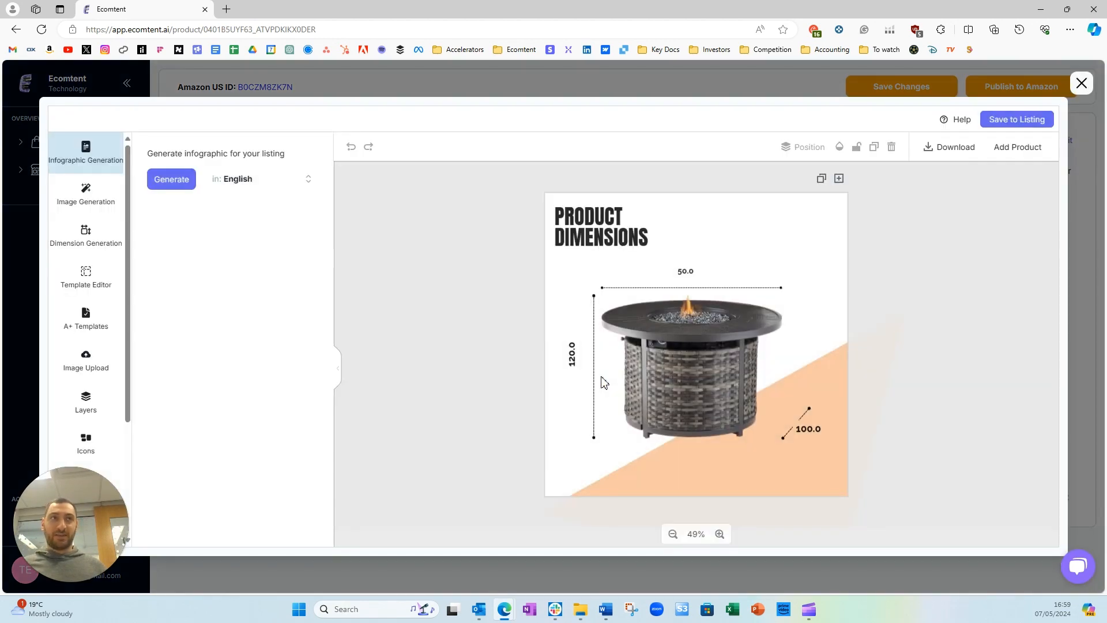
{"action": "left_click", "coordinate": [815, 431]}
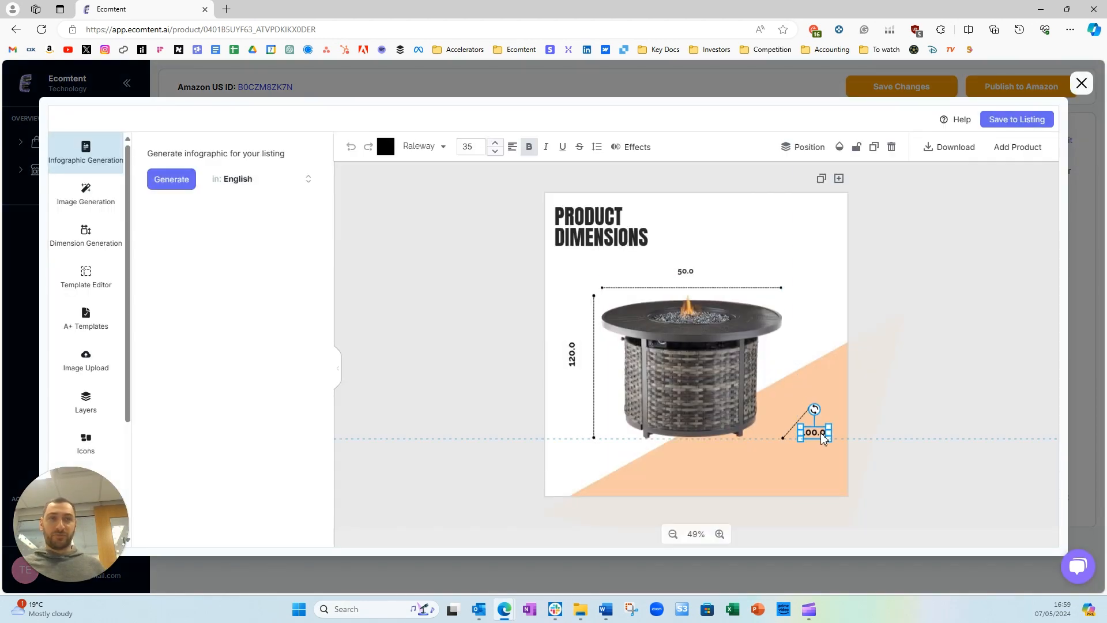
{"action": "left_click", "coordinate": [1081, 83]}
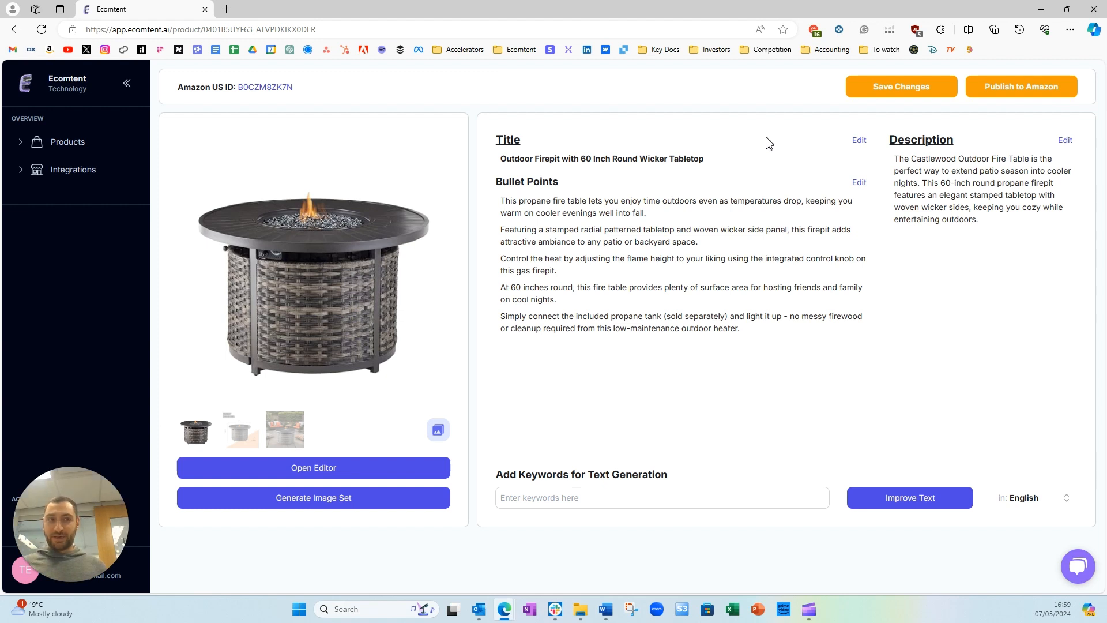
Generate improved English text for the listing's title, bullet points and description without adding keywords.
{"action": "left_click", "coordinate": [902, 496]}
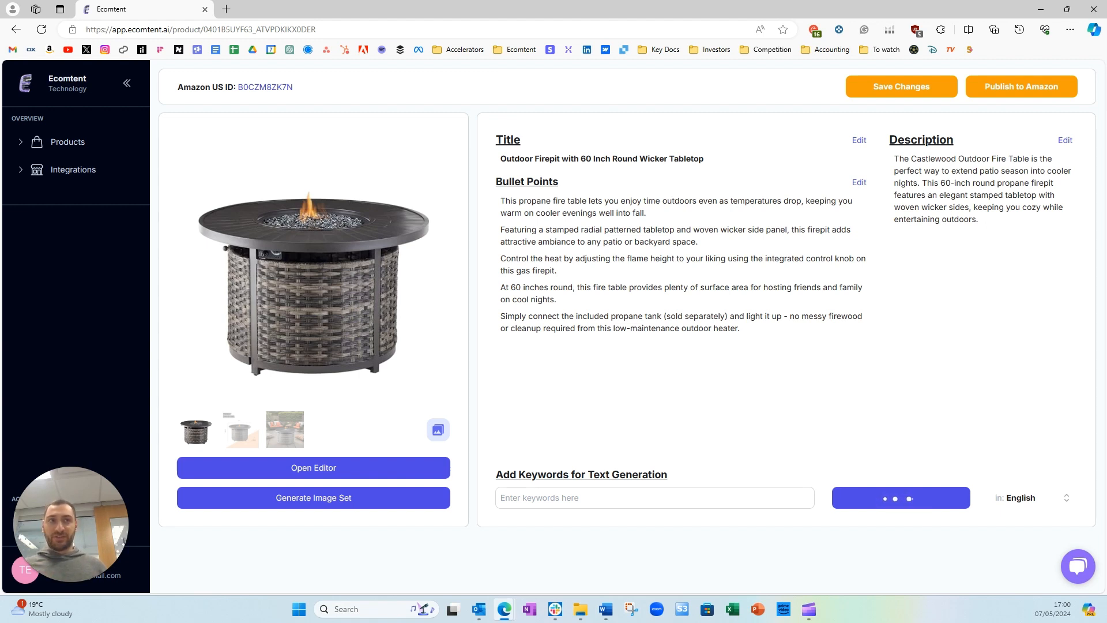
{"action": "left_click", "coordinate": [714, 505]}
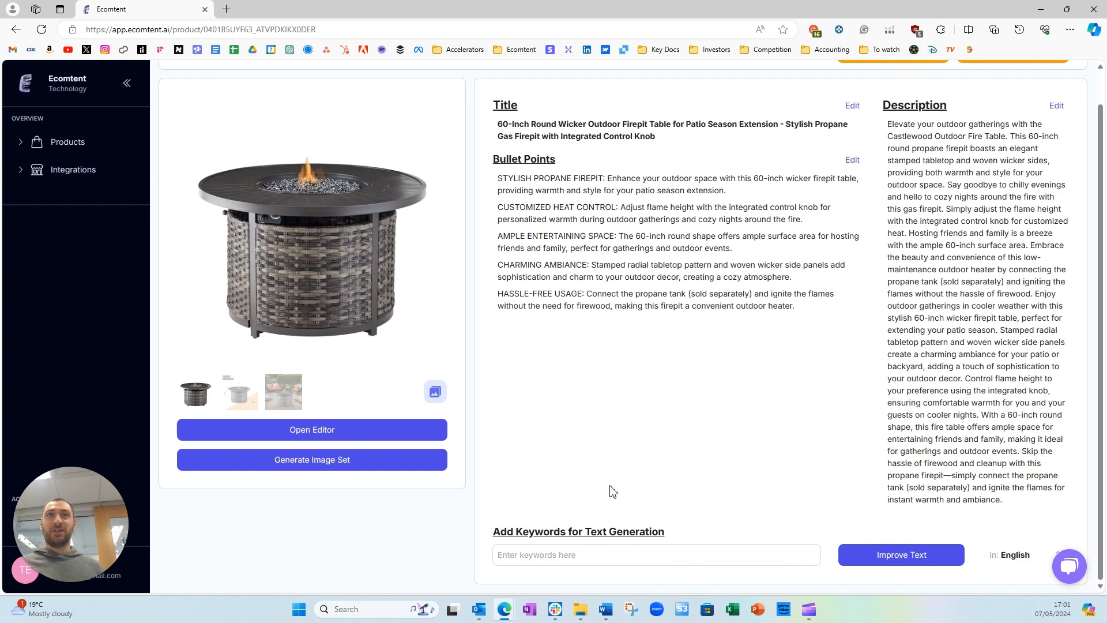
{"action": "scroll", "coordinate": [772, 372], "scroll_direction": "up", "scroll_amount": 1}
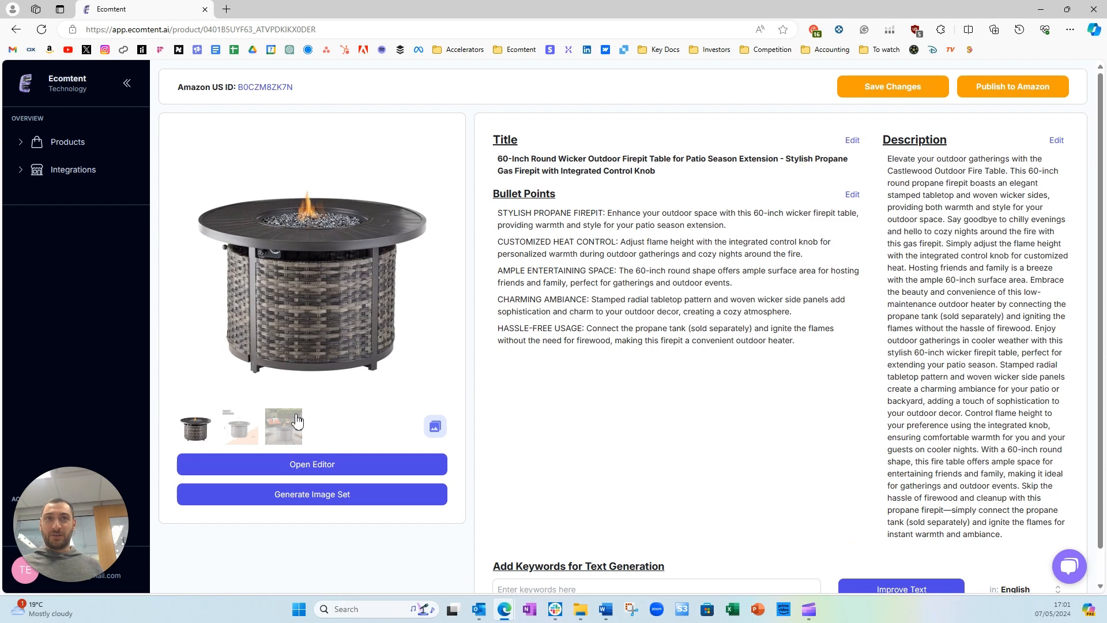
Look through the languages available for the listing's text generation.
{"action": "scroll", "coordinate": [1001, 563], "scroll_direction": "down", "scroll_amount": 1}
{"action": "left_click", "coordinate": [1014, 554]}
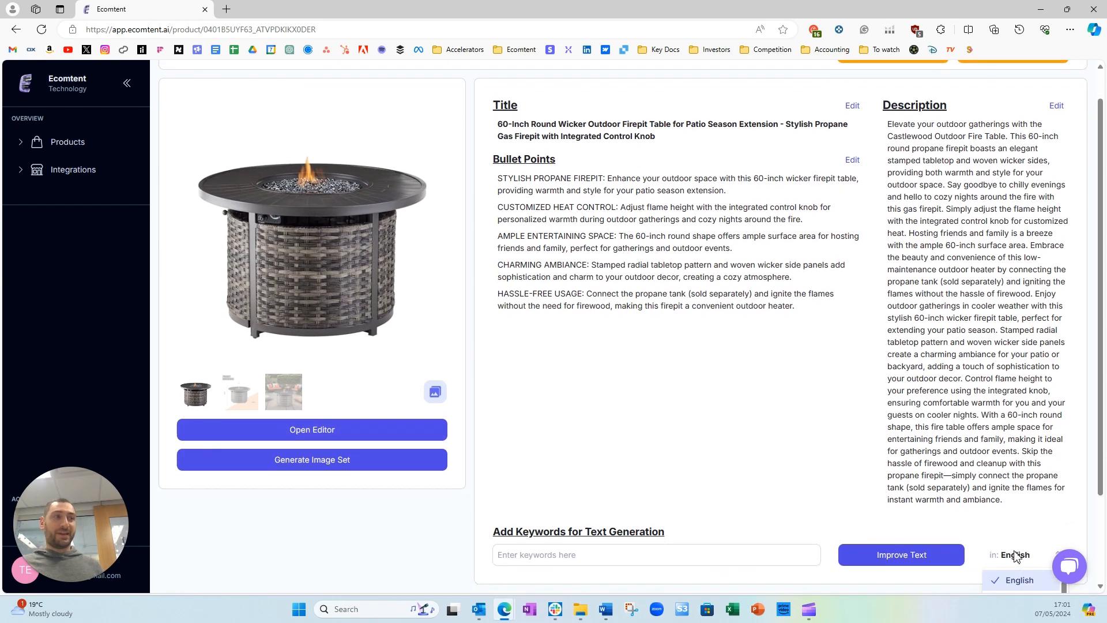
{"action": "scroll", "coordinate": [1019, 545], "scroll_direction": "down", "scroll_amount": 8}
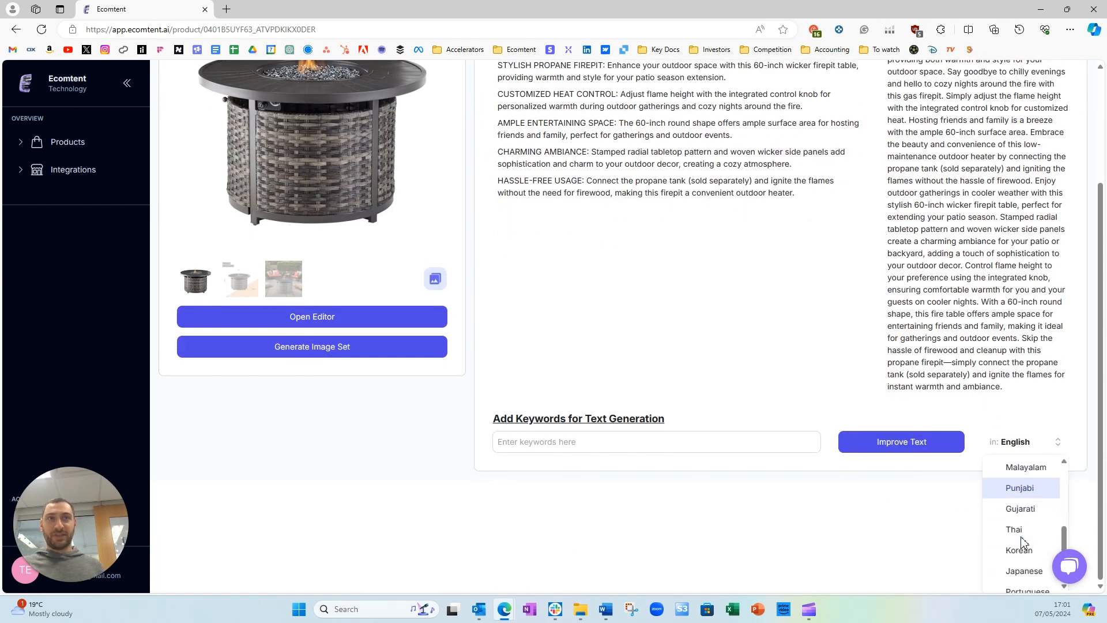
Reopen the image editor, look through the languages offered for infographic generation, and close the editor.
{"action": "left_click", "coordinate": [355, 318]}
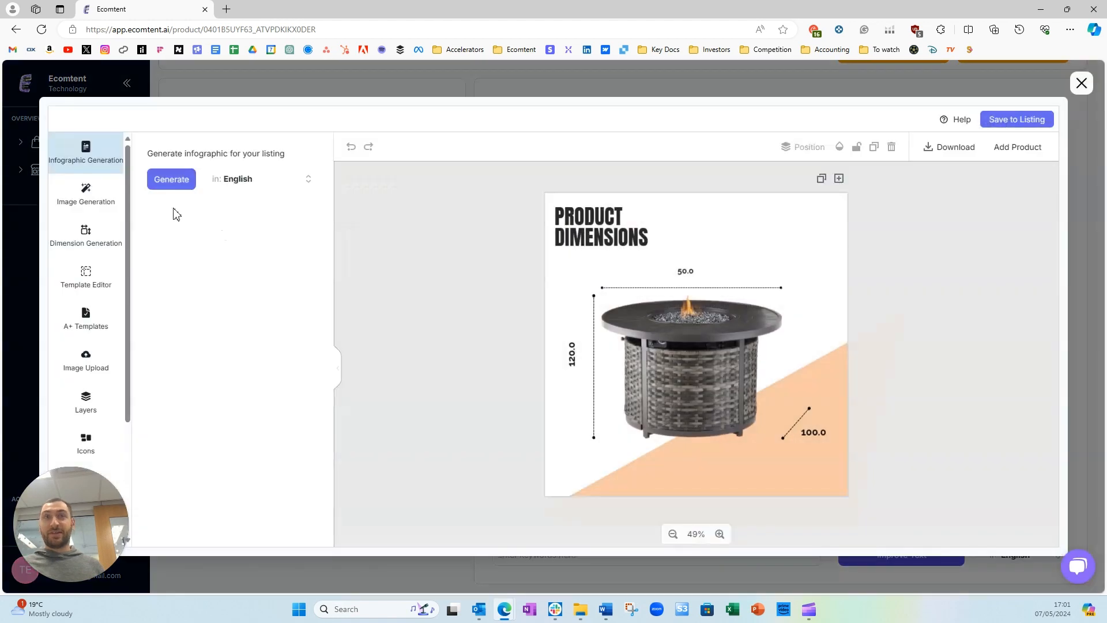
{"action": "left_click", "coordinate": [239, 181]}
{"action": "scroll", "coordinate": [237, 271], "scroll_direction": "down", "scroll_amount": 3}
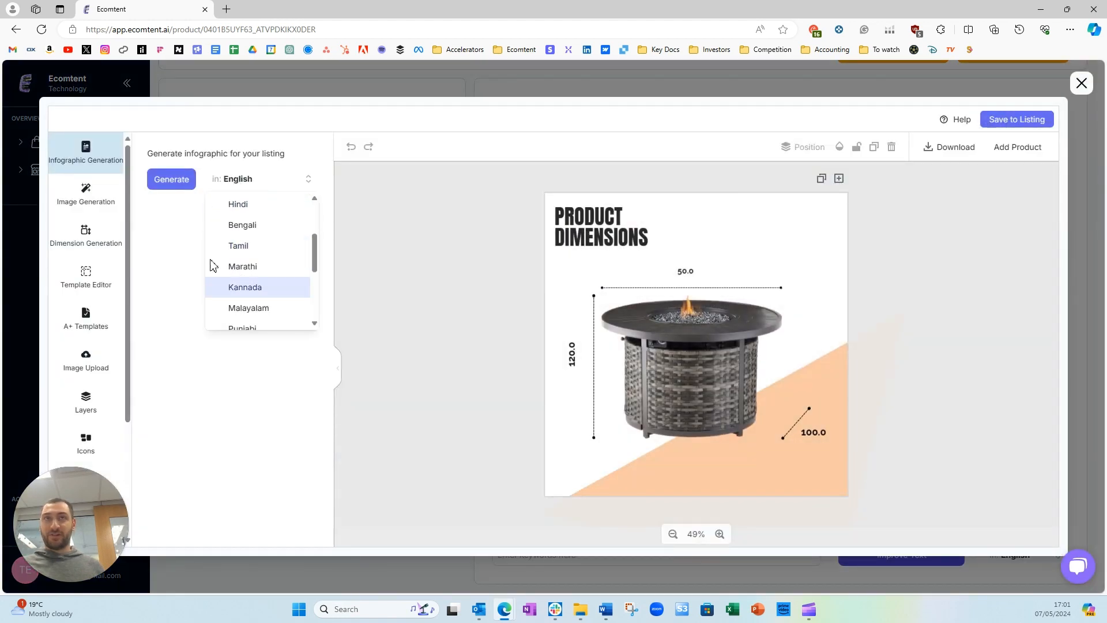
{"action": "scroll", "coordinate": [240, 288], "scroll_direction": "down", "scroll_amount": 2}
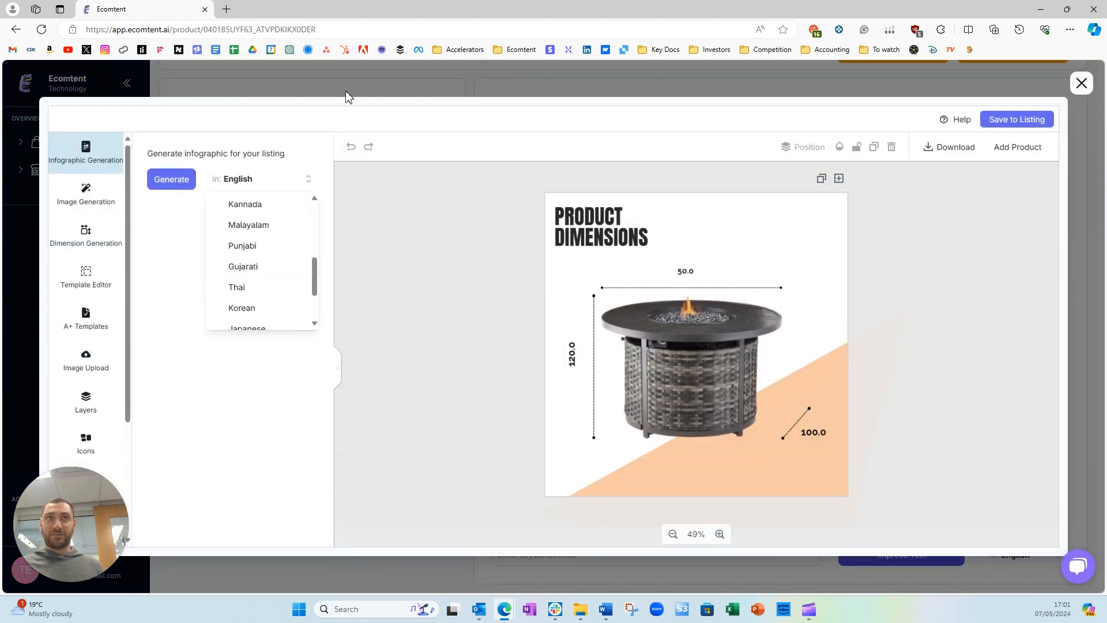
{"action": "left_click", "coordinate": [1082, 83]}
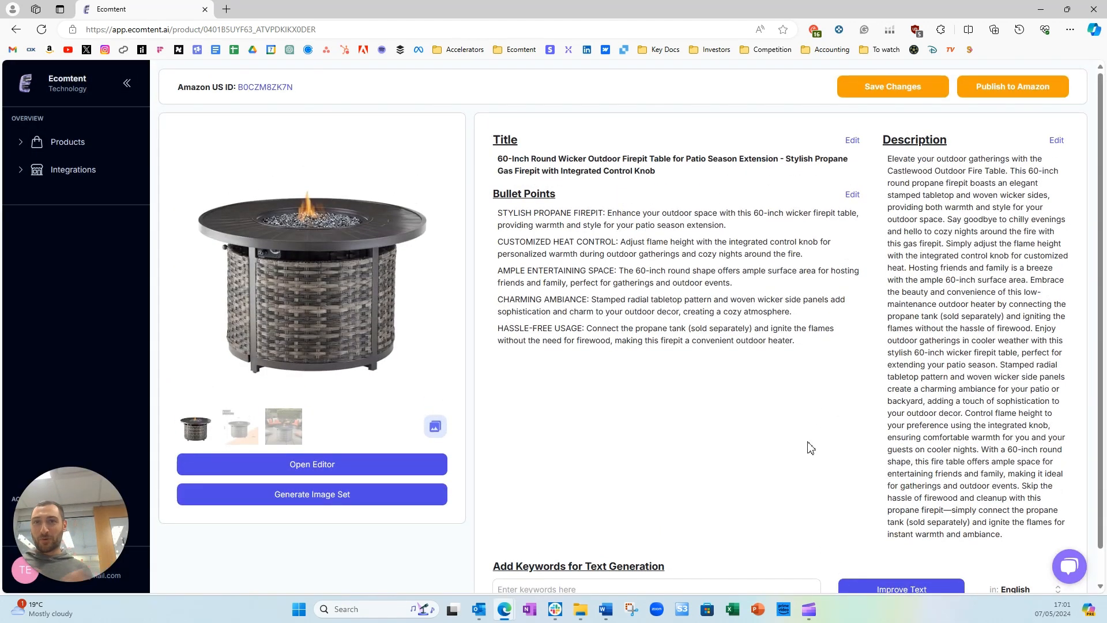
Open the support chat and activate its message field.
{"action": "left_click", "coordinate": [1069, 568]}
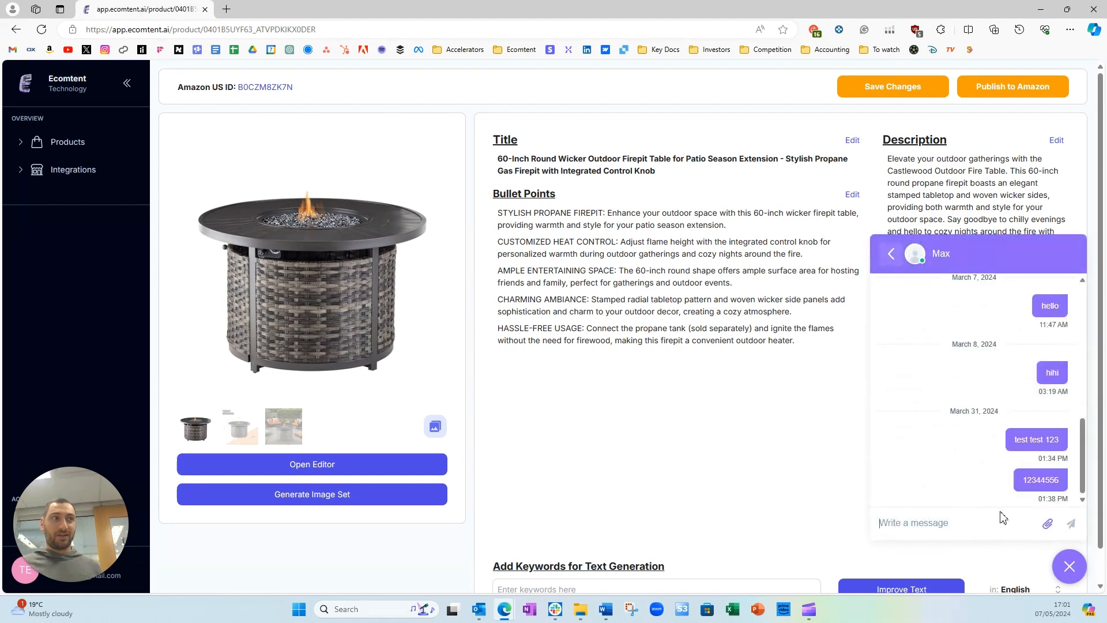
{"action": "left_click", "coordinate": [961, 515]}
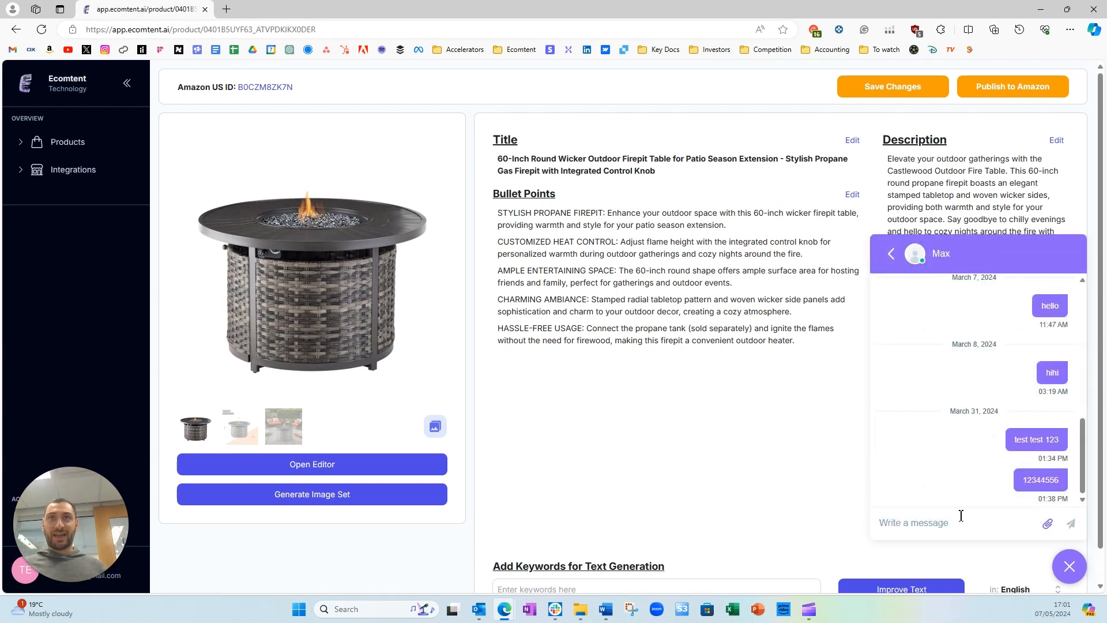